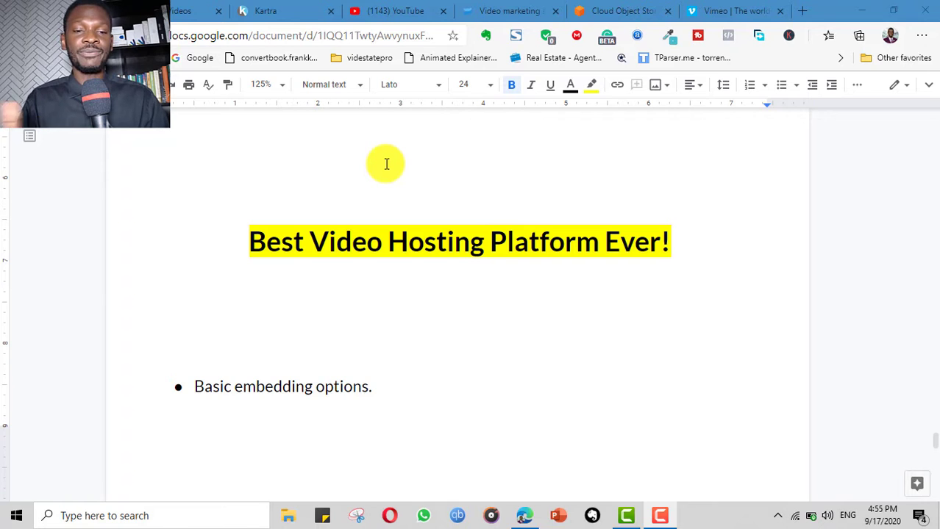
- View the YouTube home page, then highlight the document's points on basic embedding, automatic ads and recommended videos
click(406, 16)
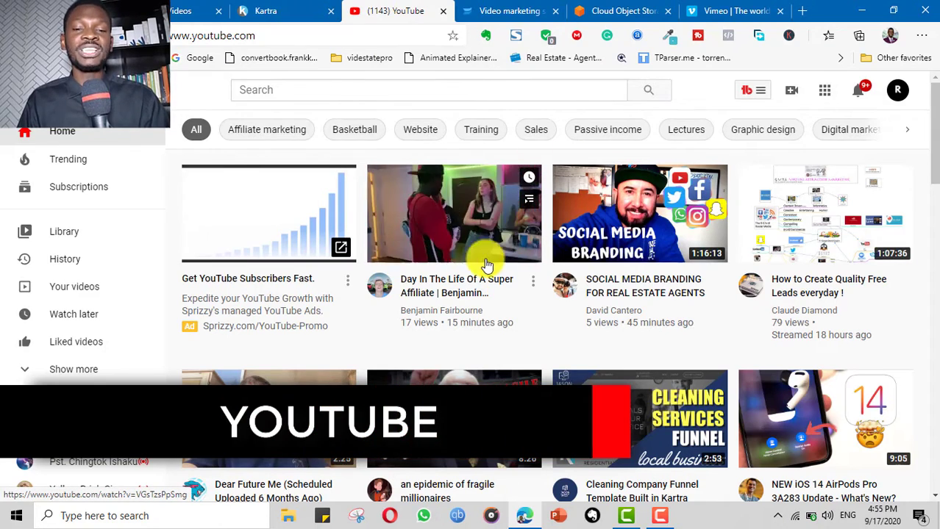
scroll(625, 199, down, 5)
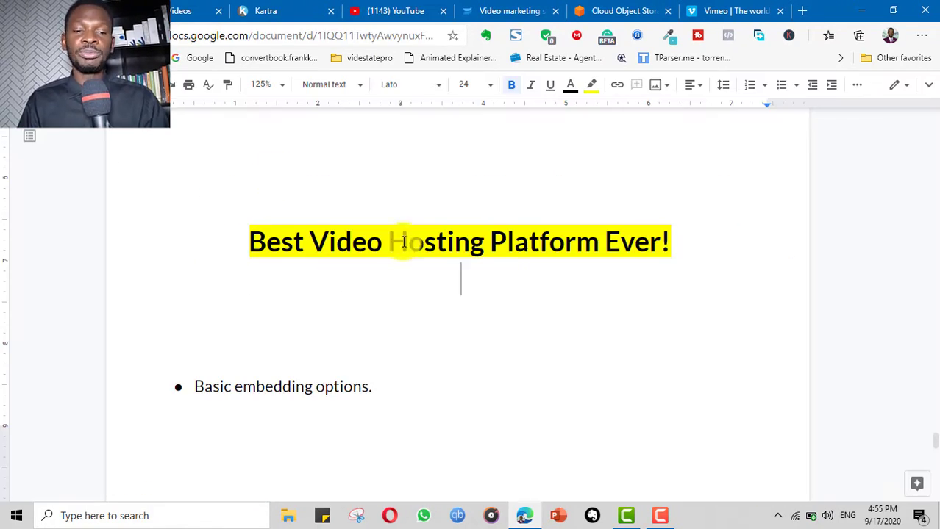
scroll(366, 213, down, 3)
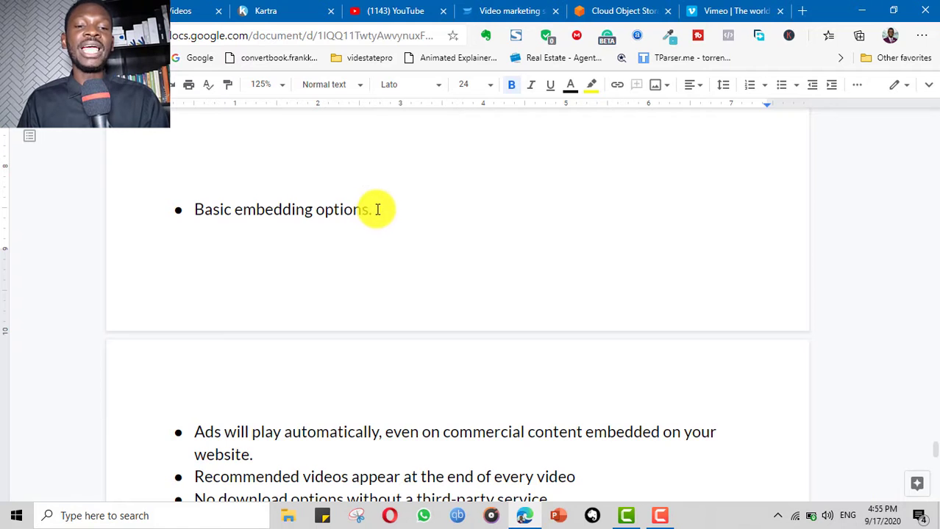
drag(377, 210, 192, 213)
scroll(459, 238, down, 2)
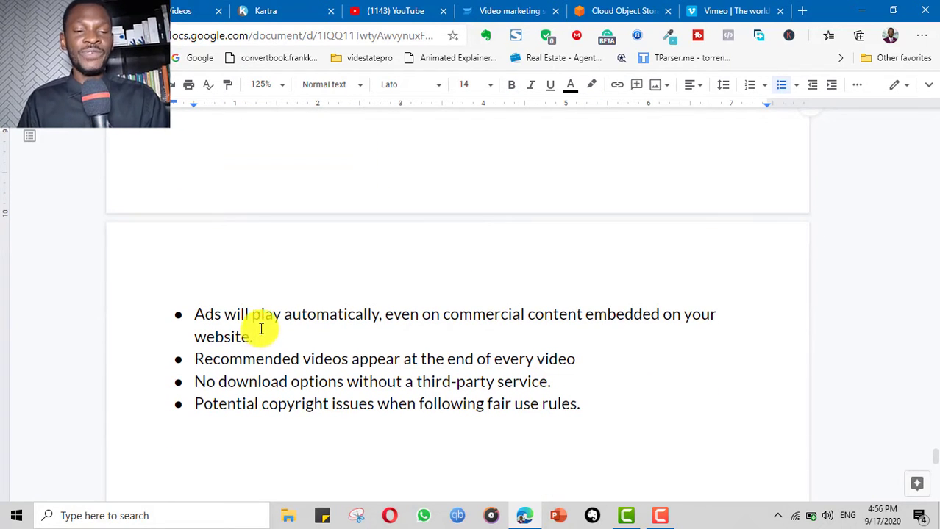
triple_click(299, 336)
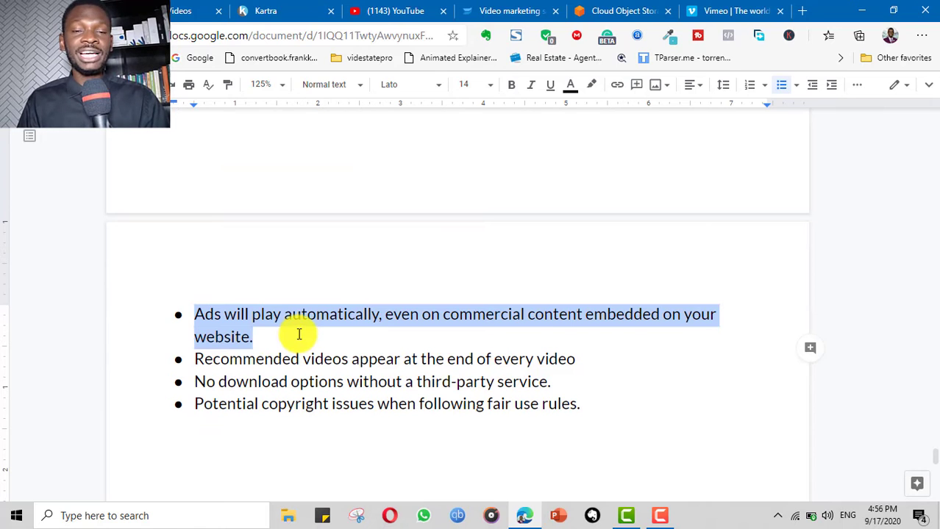
drag(577, 358, 215, 365)
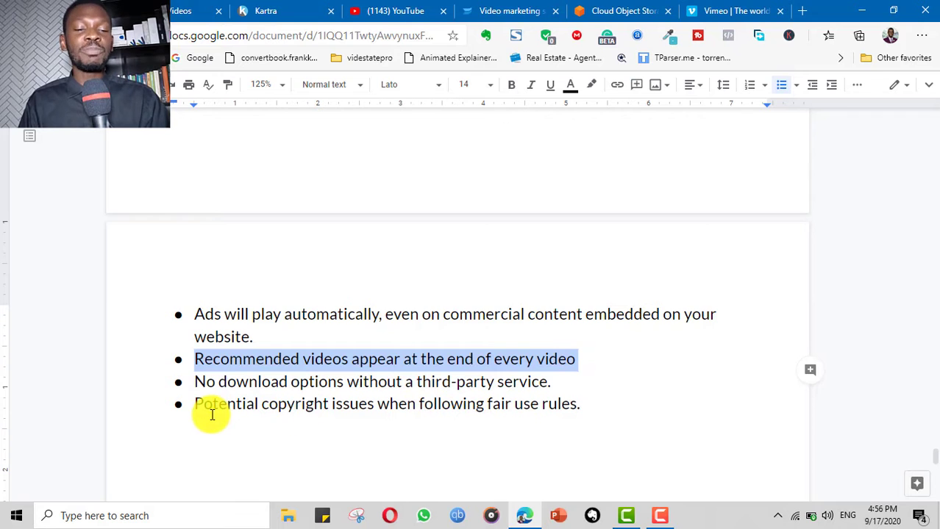
click(531, 376)
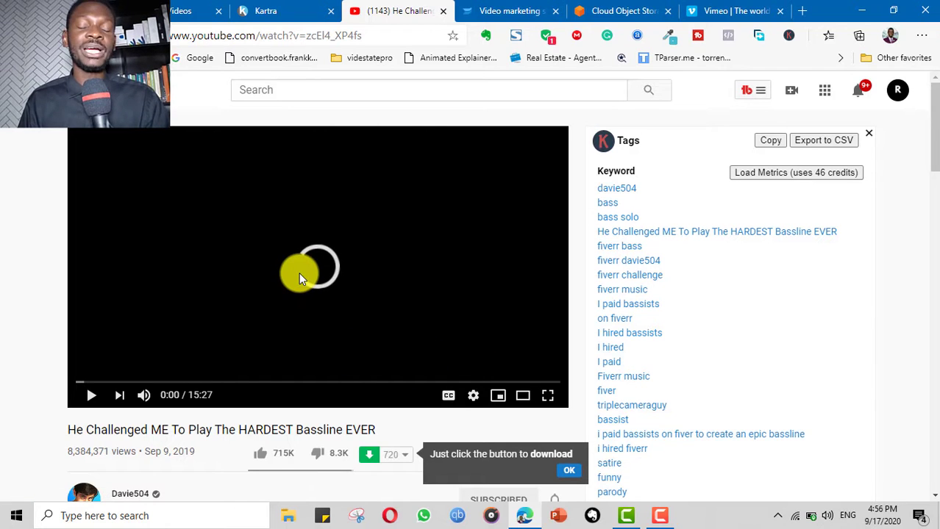
- Copy the link of the open YouTube video and return to the document's list of YouTube drawbacks
right_click(409, 236)
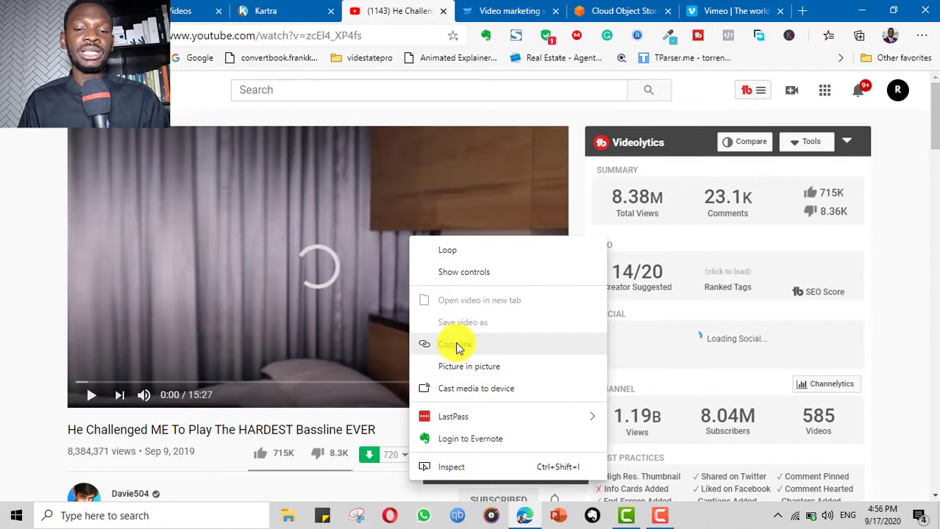
click(454, 344)
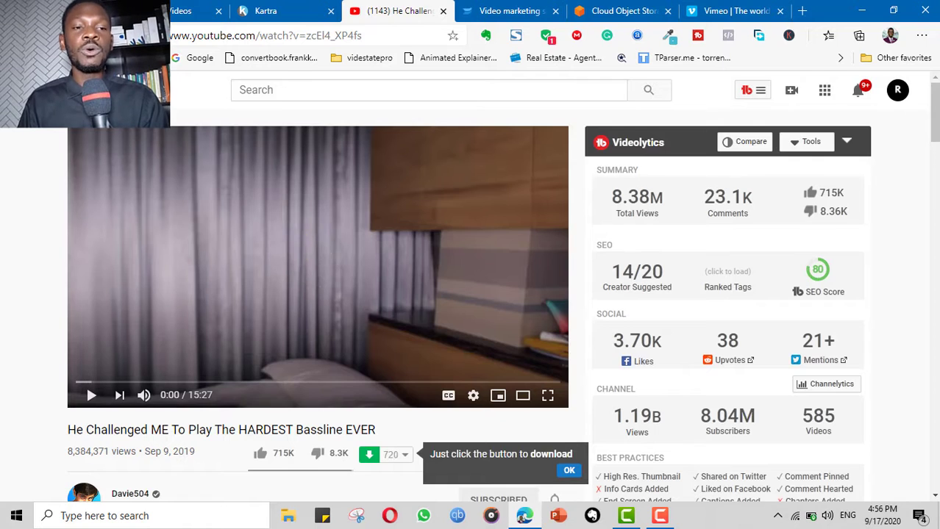
key(ctrl+1)
scroll(449, 326, up, 1)
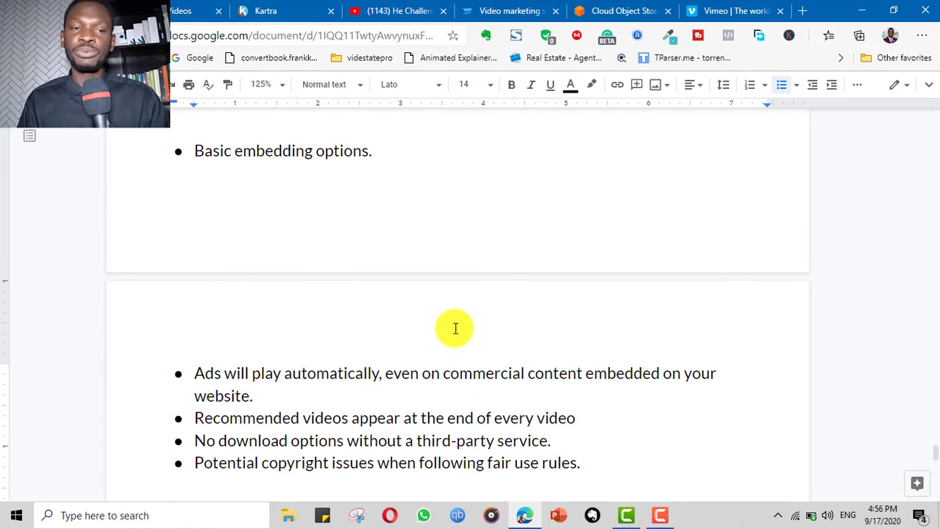
scroll(455, 329, down, 1)
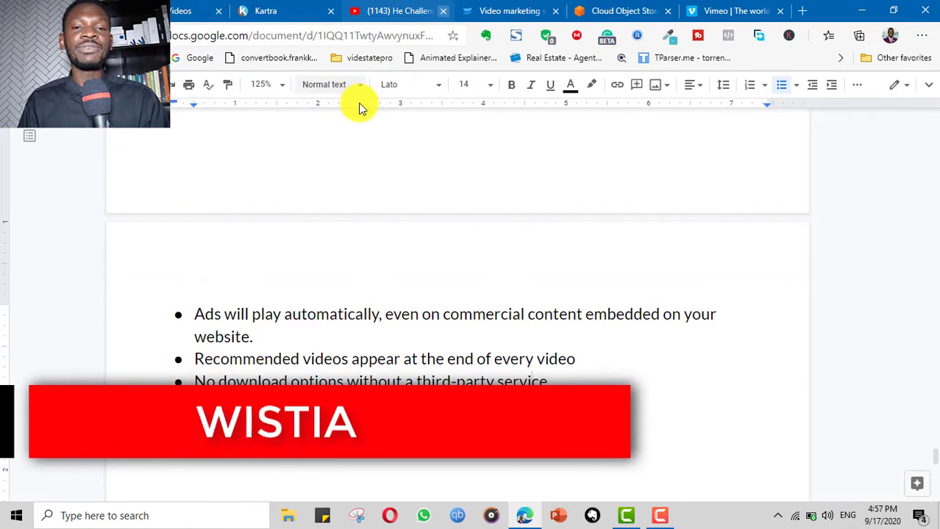
- Close the YouTube page and look through the Wistia home page down to its footer
click(443, 10)
click(458, 10)
scroll(338, 256, down, 2)
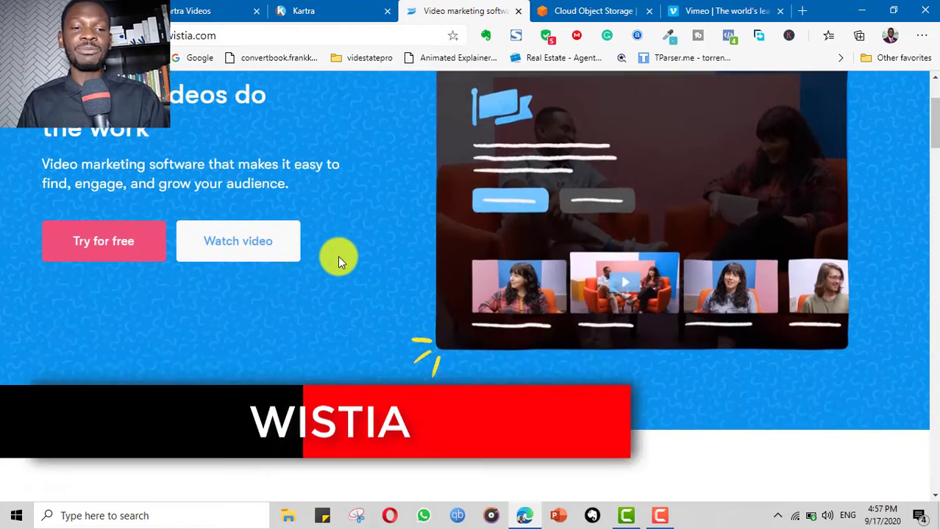
scroll(338, 256, up, 2)
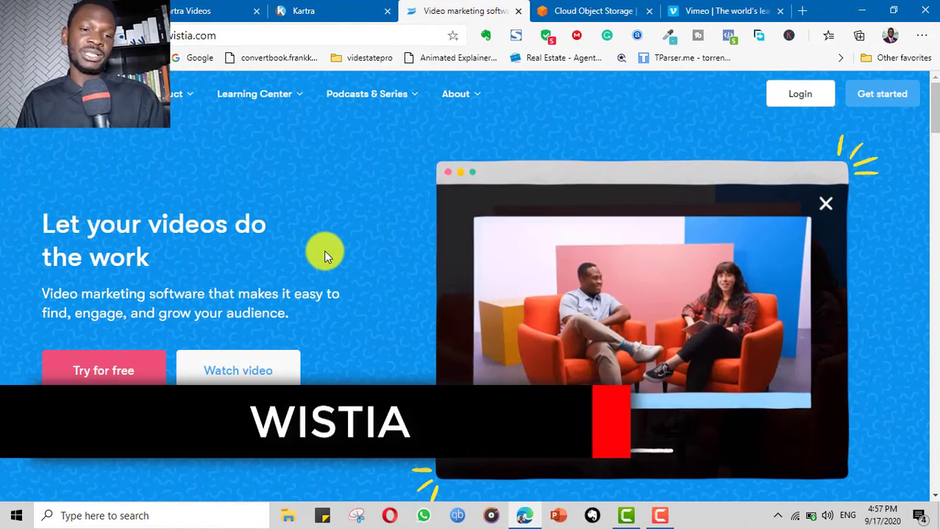
scroll(507, 226, down, 1)
scroll(508, 226, down, 15)
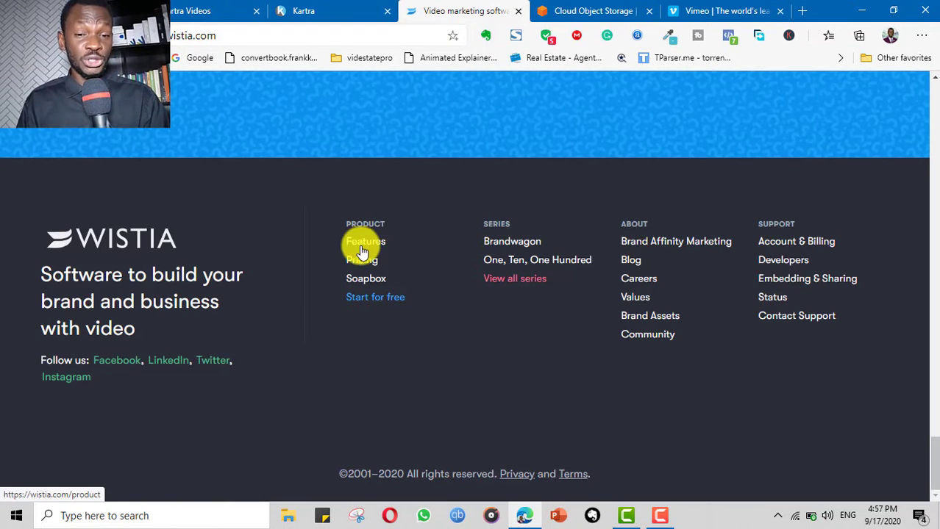
- Open Wistia's pricing page and examine the Free plan, highlighting its allowance of embeddable videos
click(363, 263)
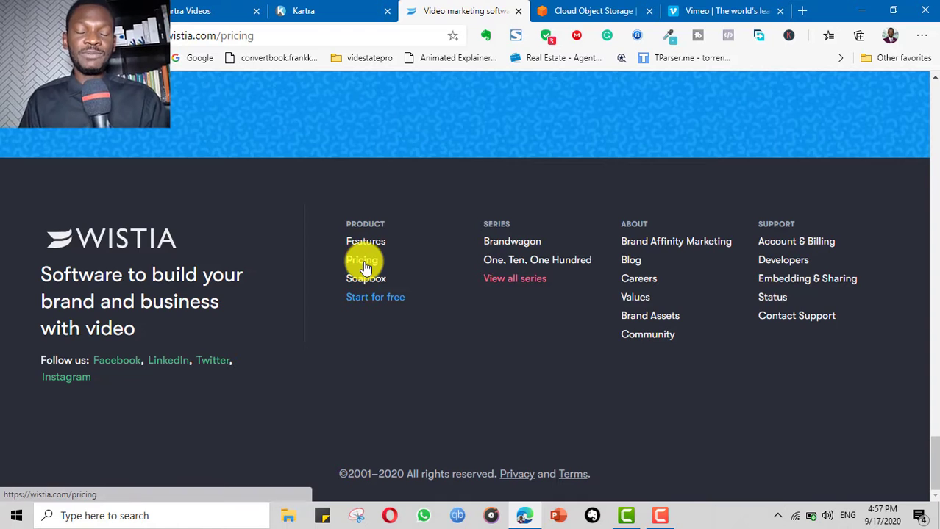
scroll(358, 258, down, 4)
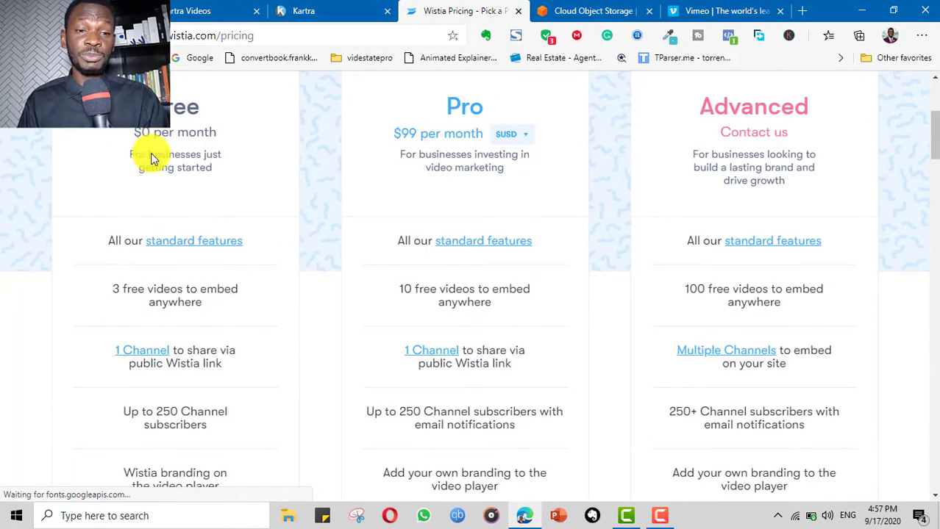
drag(115, 283, 215, 312)
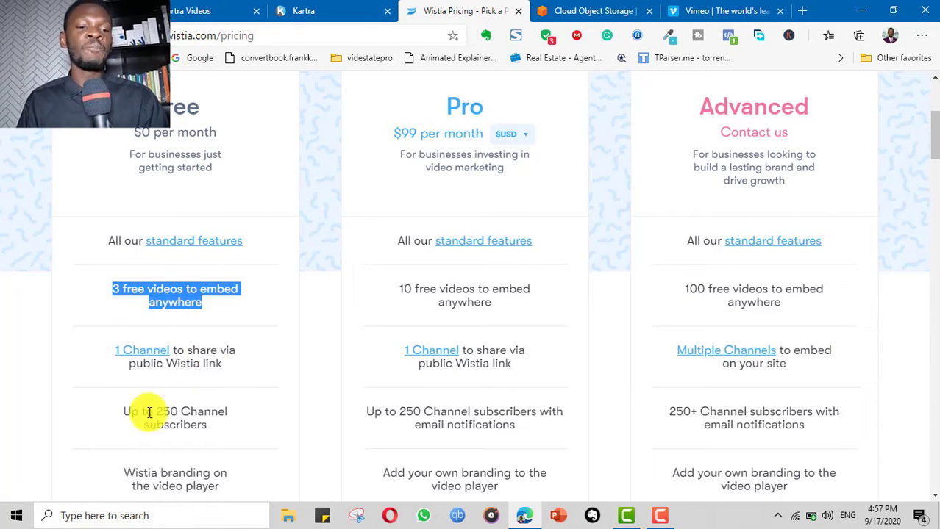
scroll(189, 325, down, 2)
scroll(178, 332, up, 1)
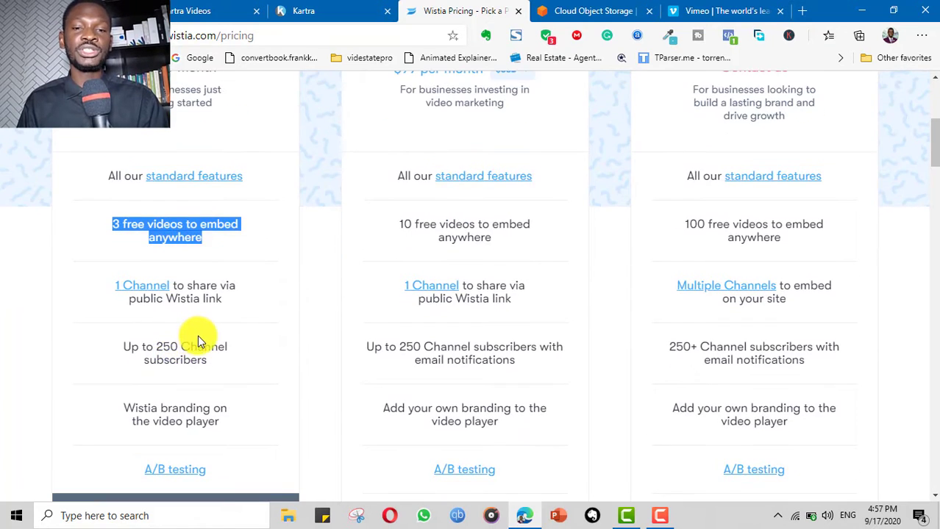
scroll(200, 346, down, 1)
scroll(361, 316, up, 3)
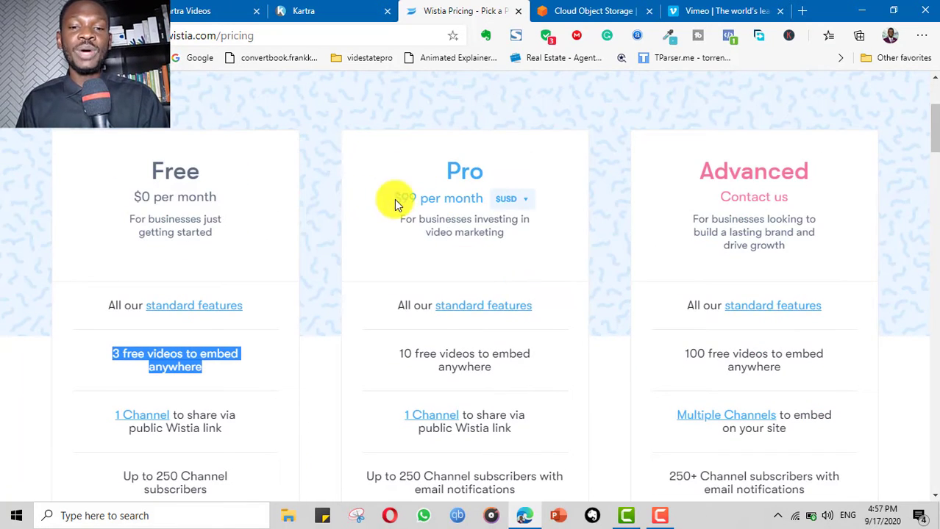
- Highlight the Pro plan's monthly price and review the Wistia plan overview before clearing the selection
drag(395, 197, 478, 202)
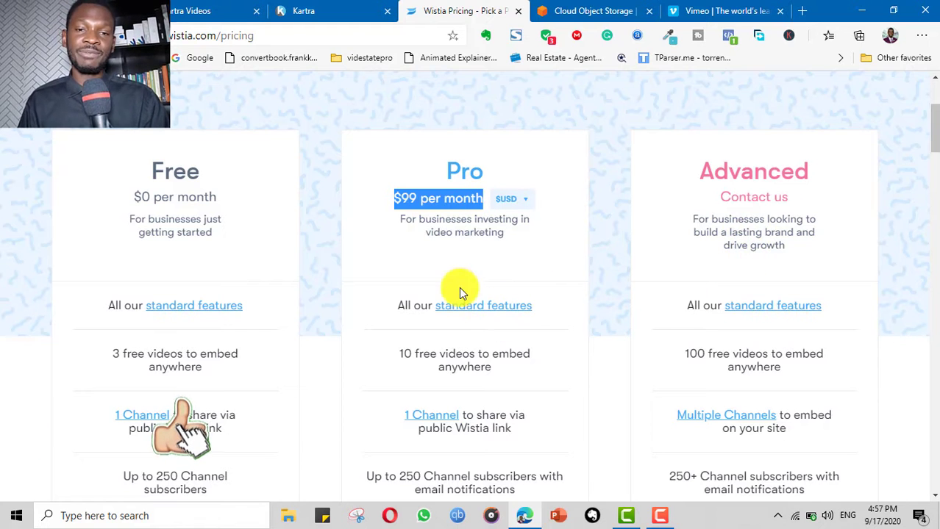
scroll(466, 285, up, 3)
scroll(468, 282, down, 1)
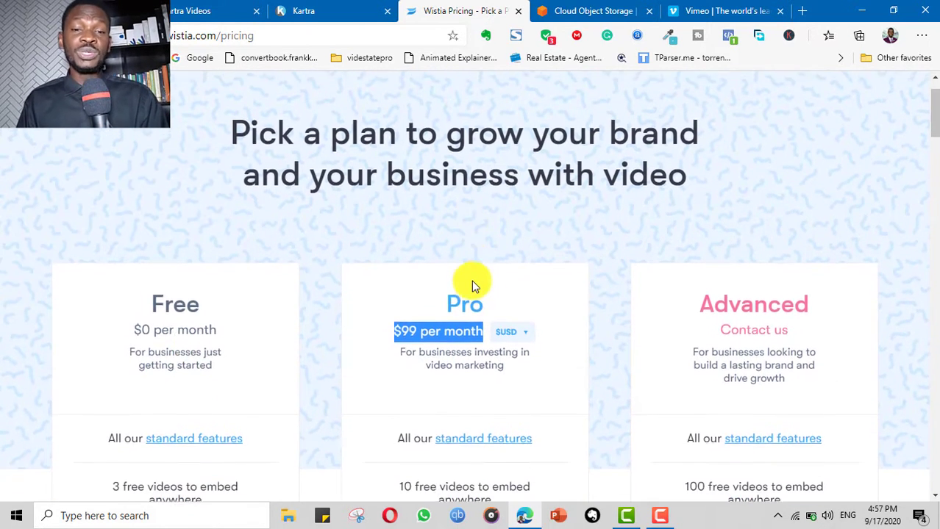
scroll(472, 280, up, 1)
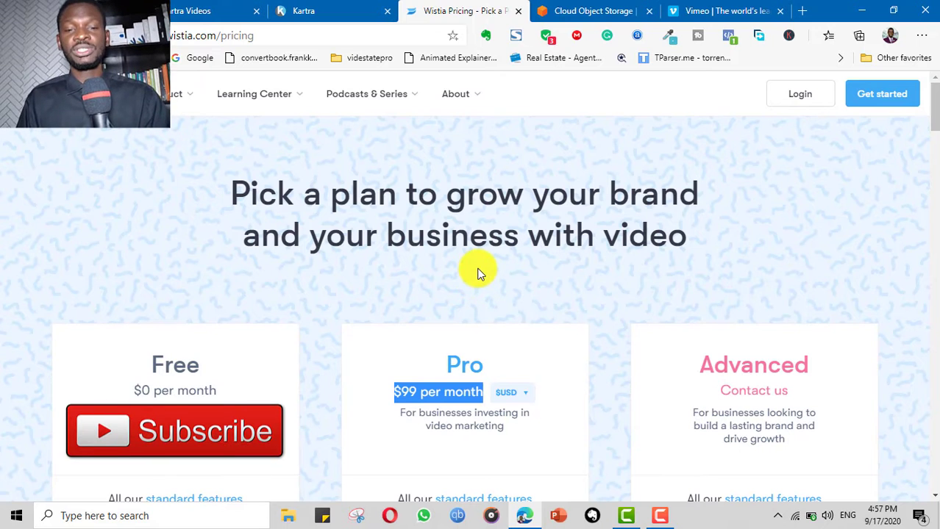
scroll(521, 243, down, 1)
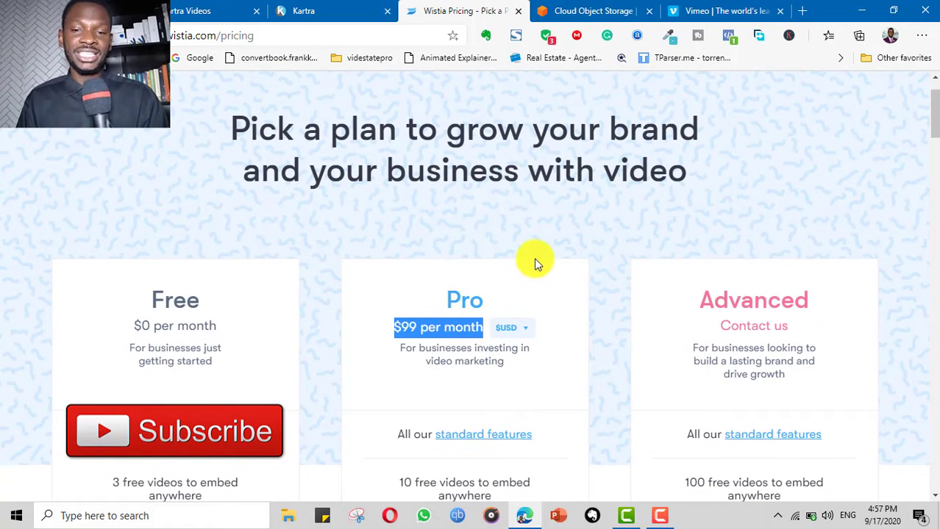
click(534, 260)
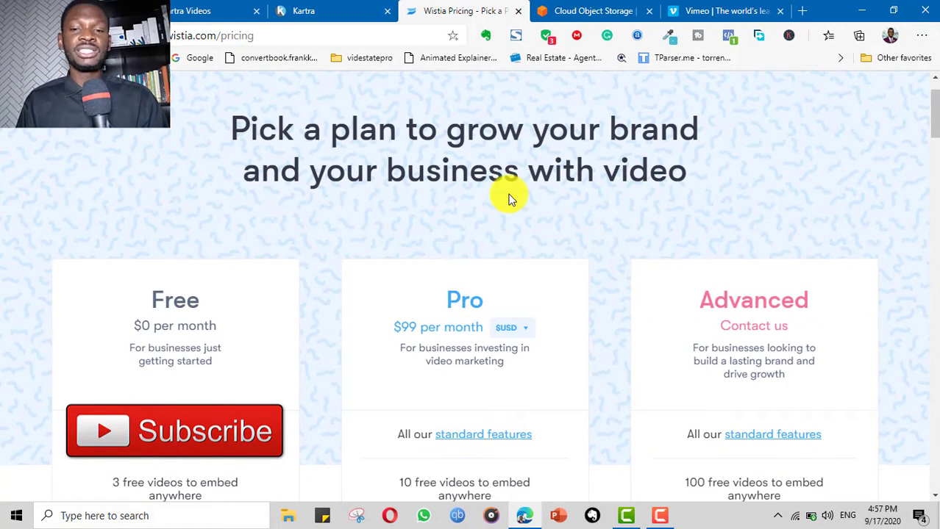
- Close the Wistia page and read the introduction on the Amazon S3 overview page
click(518, 10)
click(234, 156)
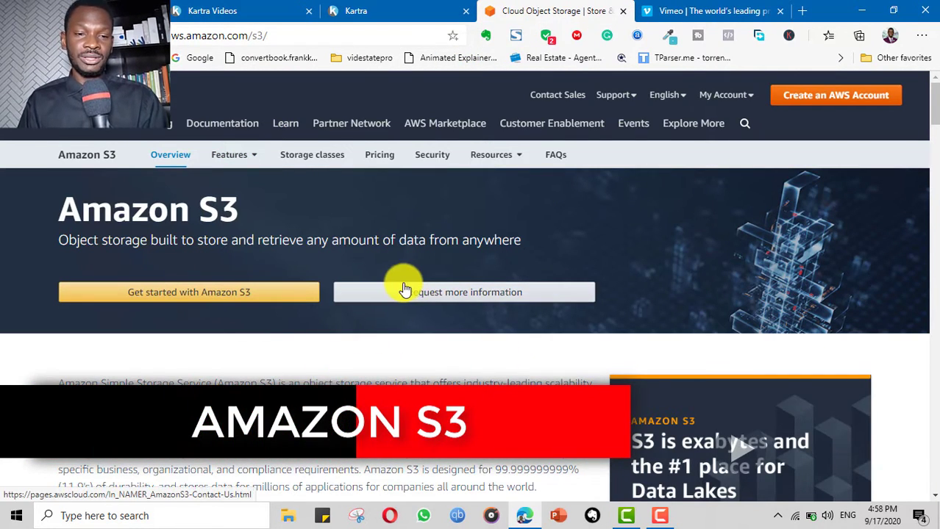
scroll(414, 279, down, 3)
scroll(447, 283, up, 1)
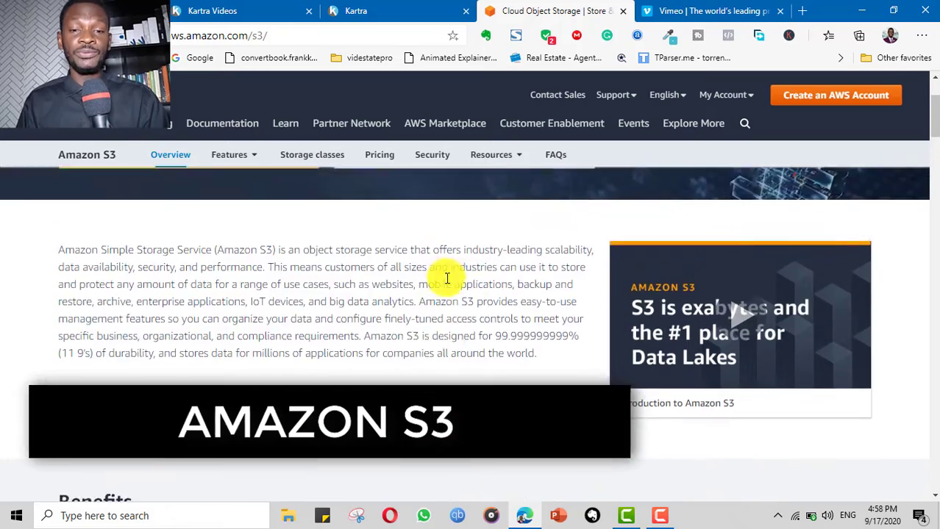
scroll(447, 283, down, 3)
scroll(447, 283, up, 3)
scroll(447, 283, down, 1)
scroll(447, 283, up, 3)
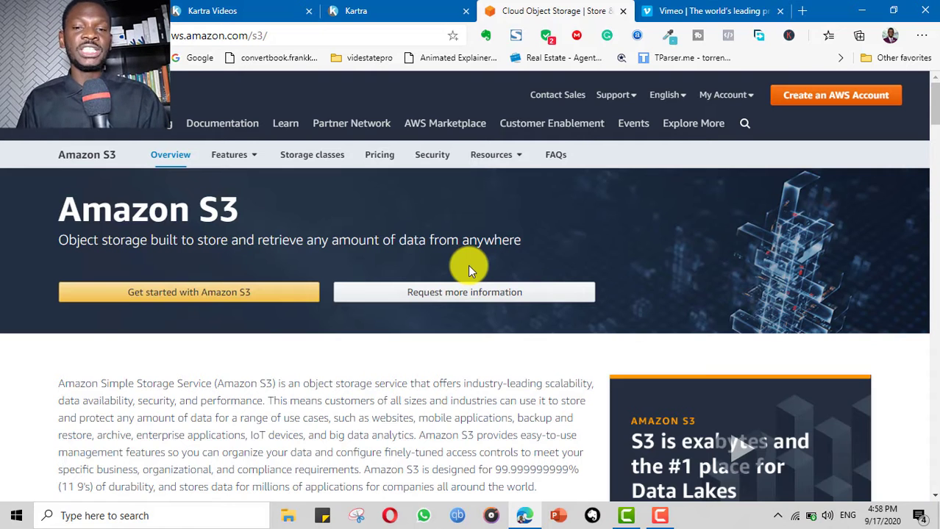
scroll(500, 265, down, 2)
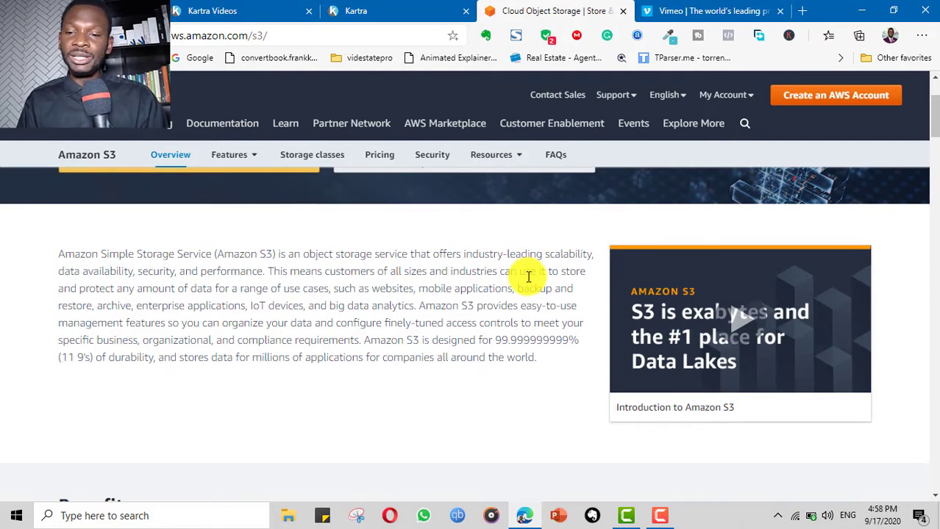
- Close the Amazon S3 page, open Vimeo's plans for comparison, and dismiss the password manager prompt
click(623, 11)
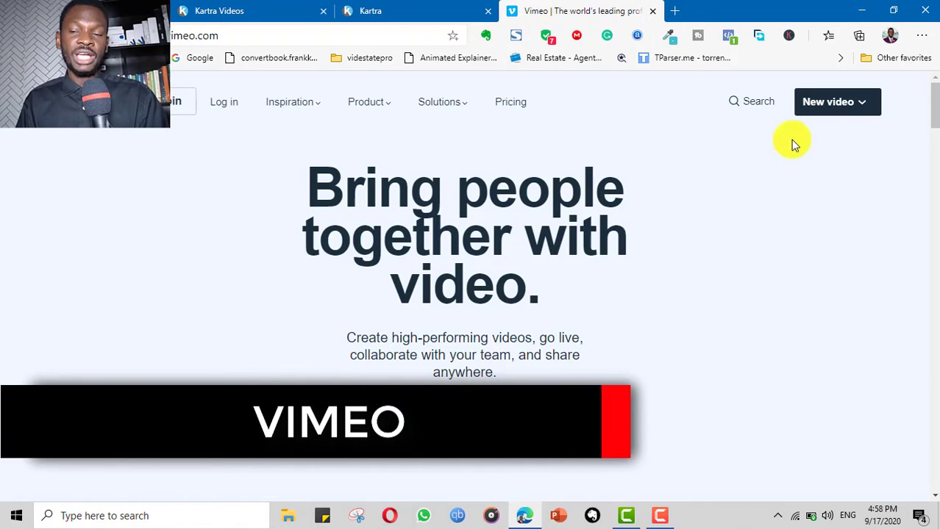
scroll(580, 426, down, 3)
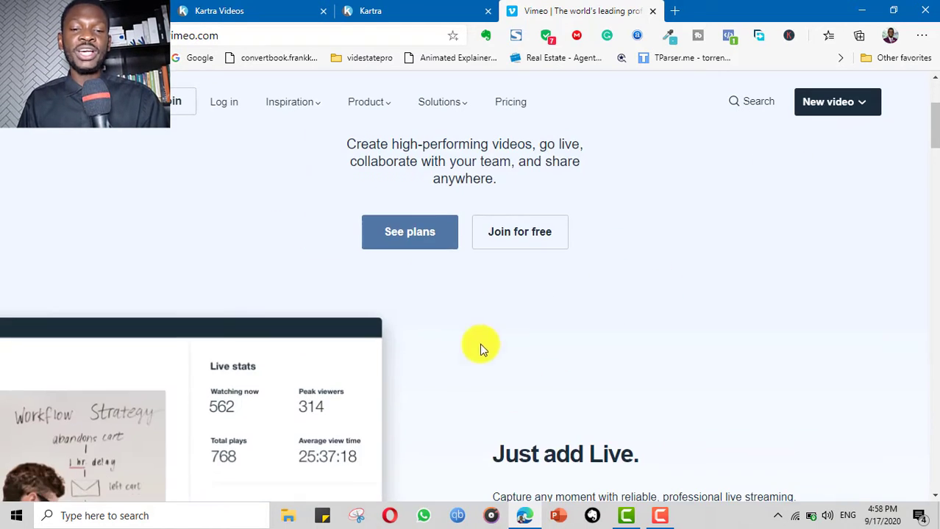
click(422, 233)
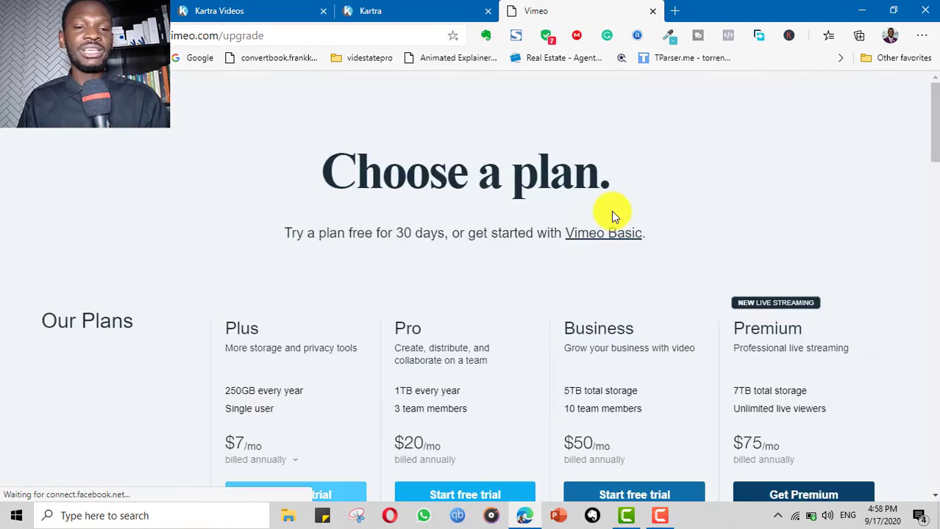
scroll(295, 300, down, 3)
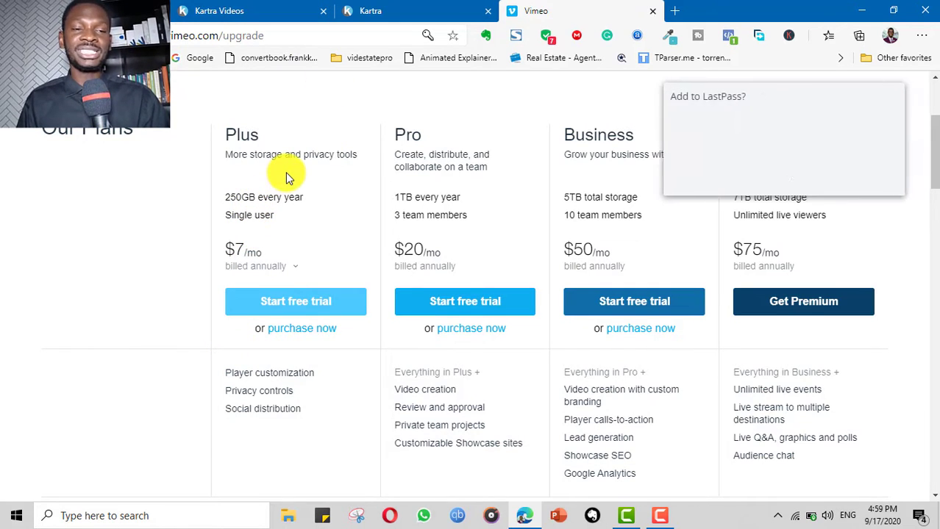
click(811, 176)
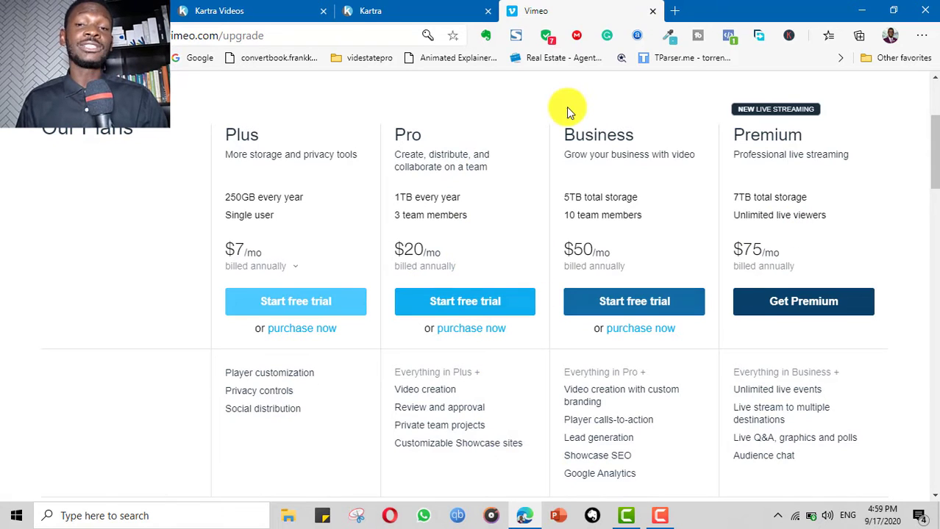
- Close the Vimeo page and return to the document's "Best Video Hosting Platform Ever!" heading
click(652, 11)
scroll(629, 294, down, 5)
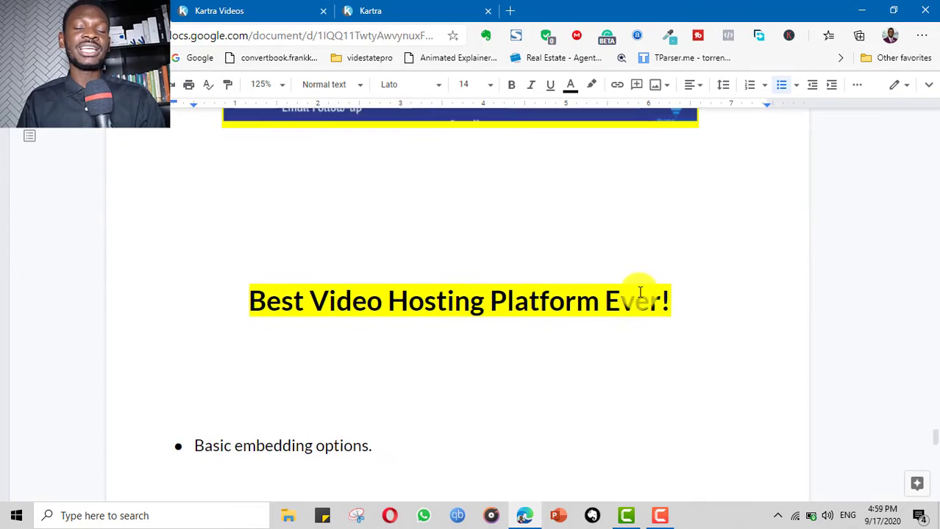
scroll(640, 293, down, 1)
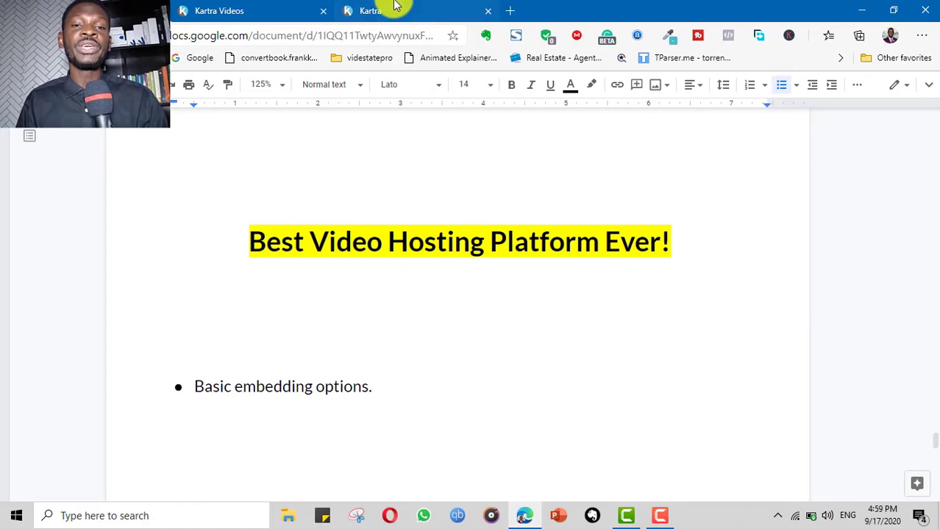
- Switch to the Kartra Videos page, open Kartra's homepage from its logo in a new tab, and bring that tab forward
click(395, 8)
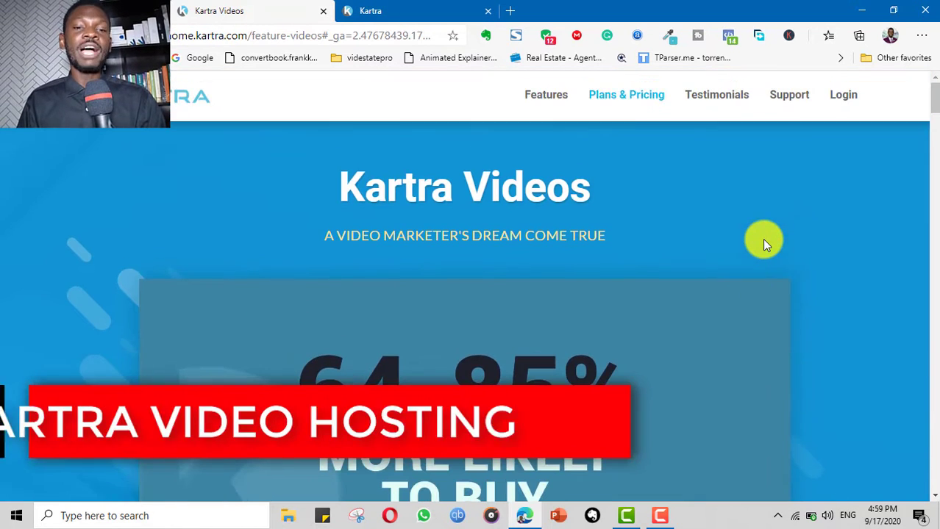
right_click(159, 111)
click(194, 116)
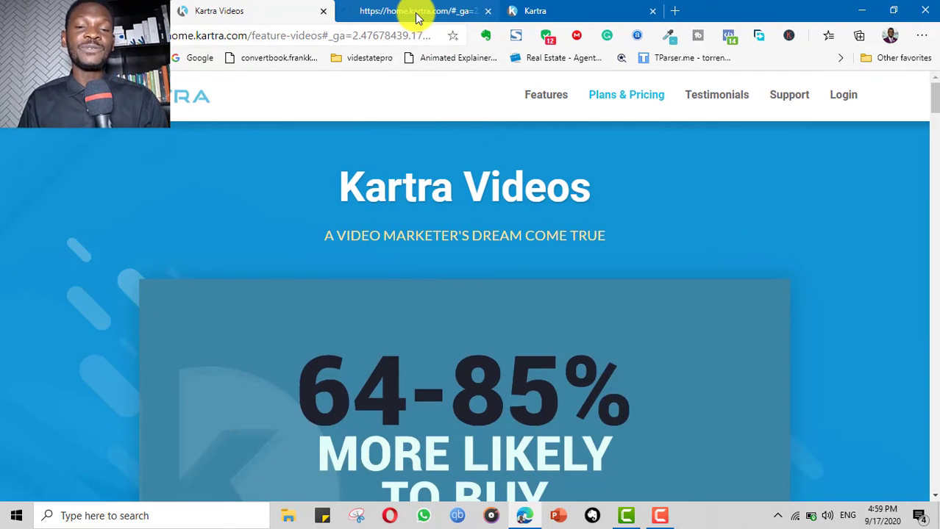
click(415, 15)
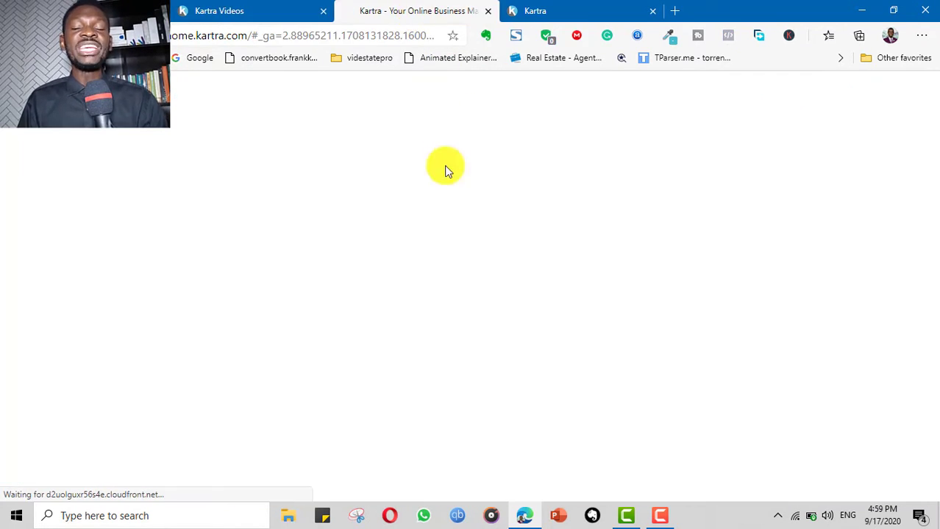
- Review the Kartra homepage's introduction and feature overview, from Checkouts, Pages and Leads through Marketplace and Integrations & API
scroll(636, 246, down, 2)
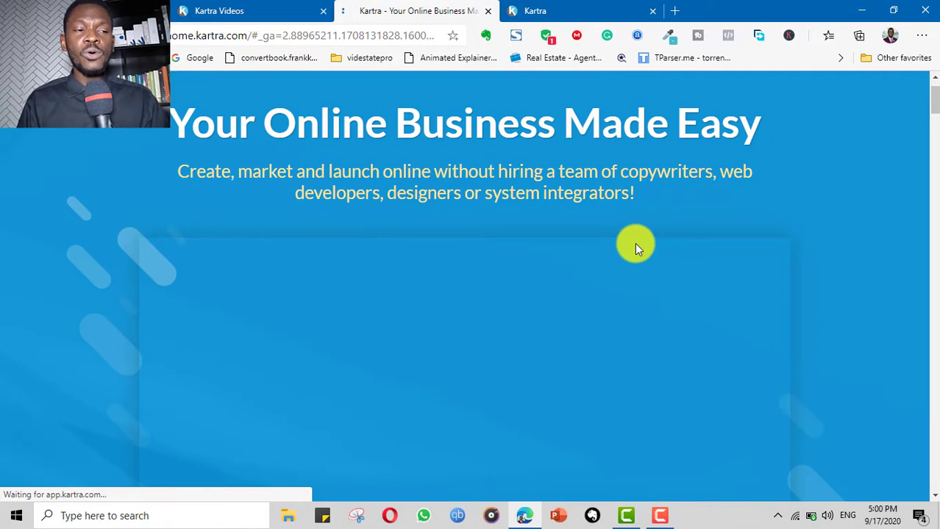
scroll(645, 253, down, 8)
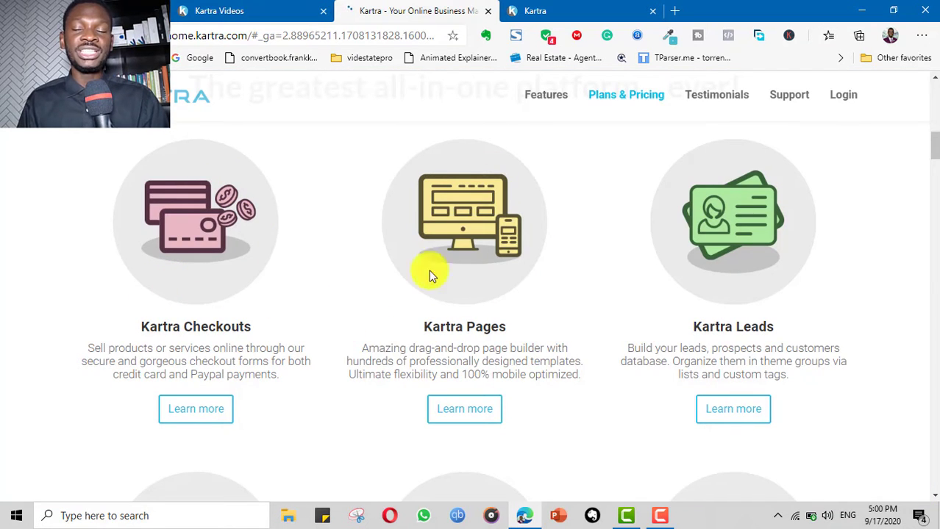
scroll(604, 261, down, 4)
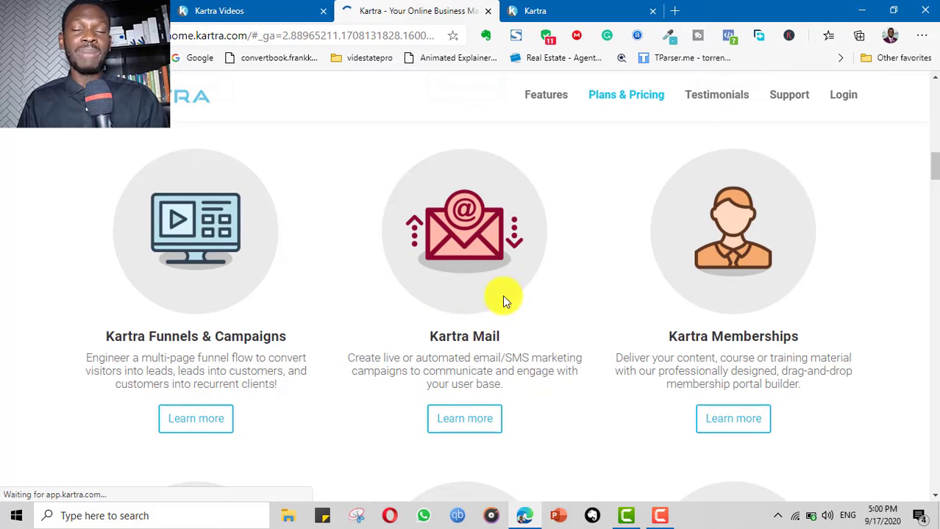
scroll(684, 268, down, 1)
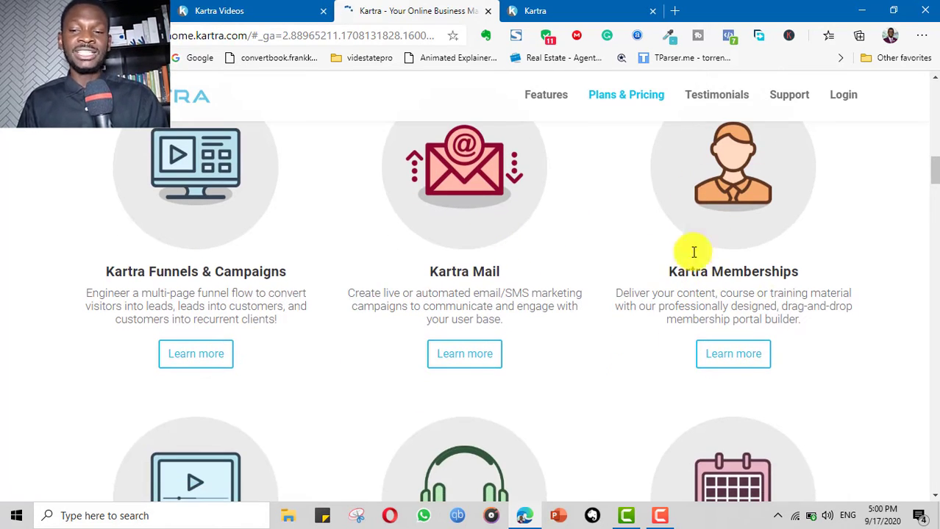
scroll(812, 302, down, 4)
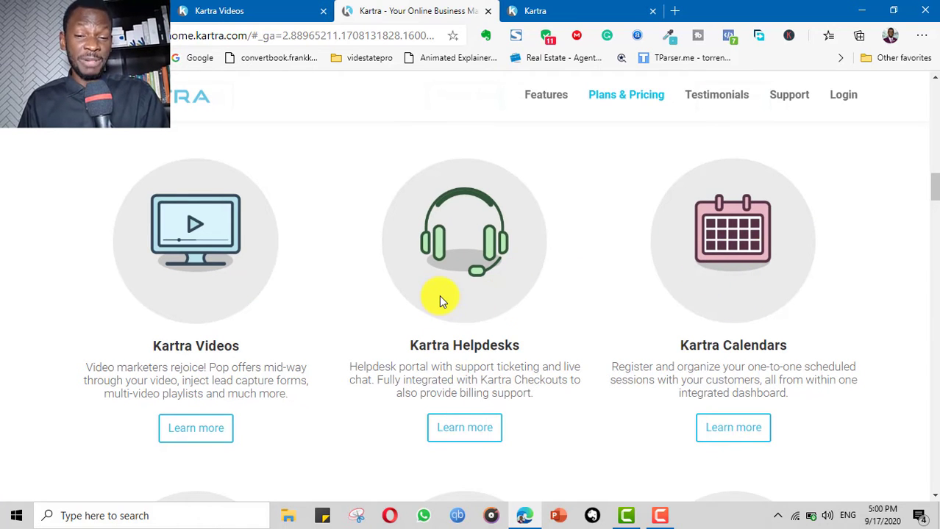
scroll(765, 243, down, 2)
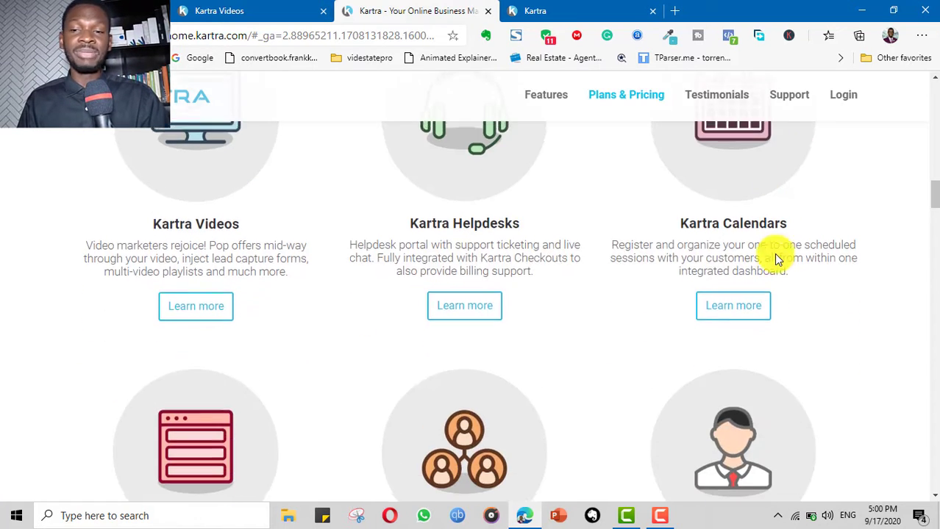
scroll(727, 250, down, 1)
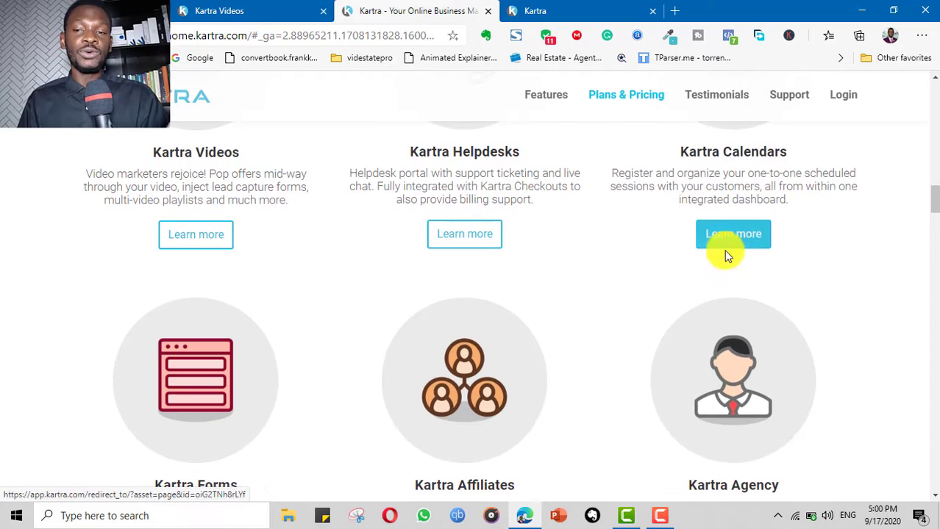
scroll(662, 272, down, 2)
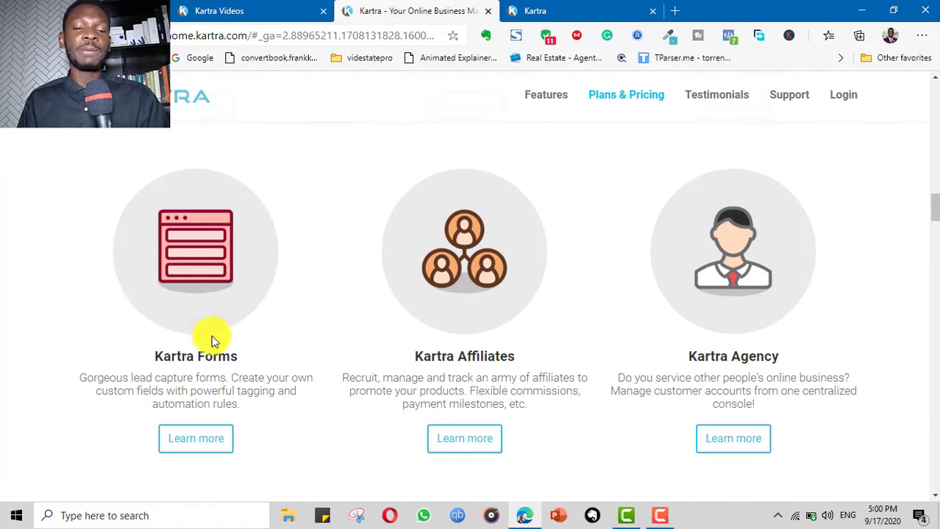
scroll(504, 368, down, 1)
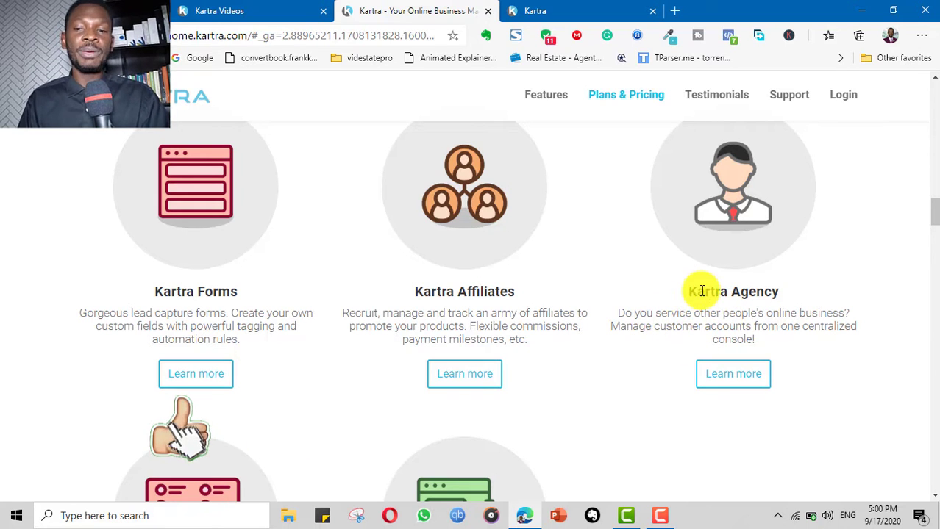
scroll(712, 351, down, 5)
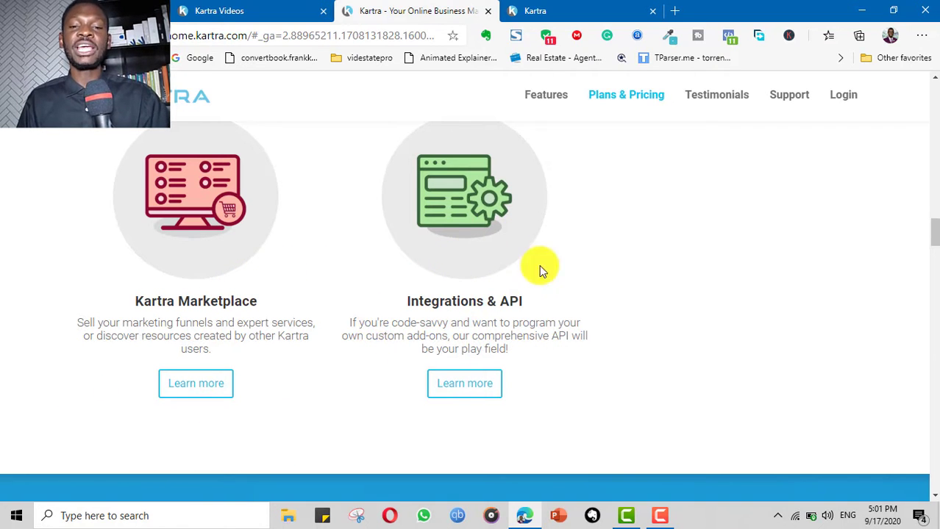
- Return to the homepage's opening section and go through the feature overview again as far as Kartra Videos
scroll(555, 257, up, 15)
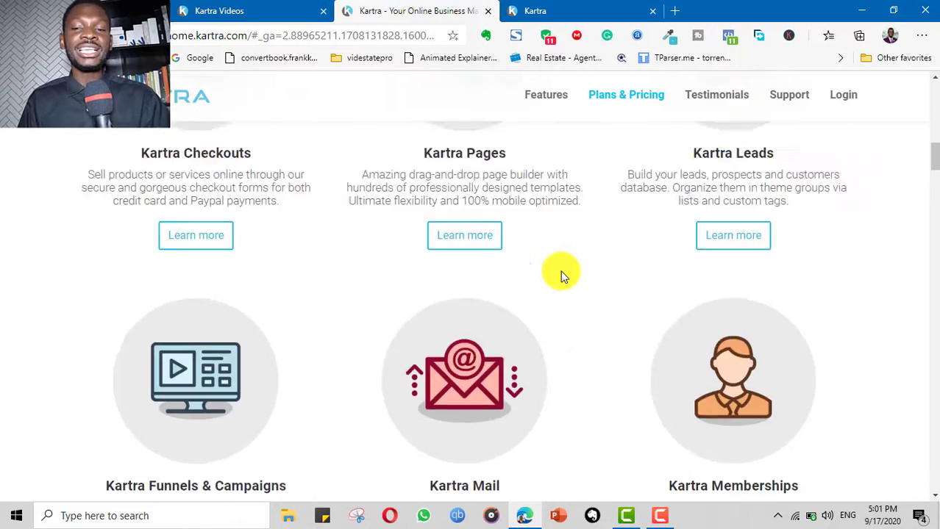
scroll(564, 271, up, 3)
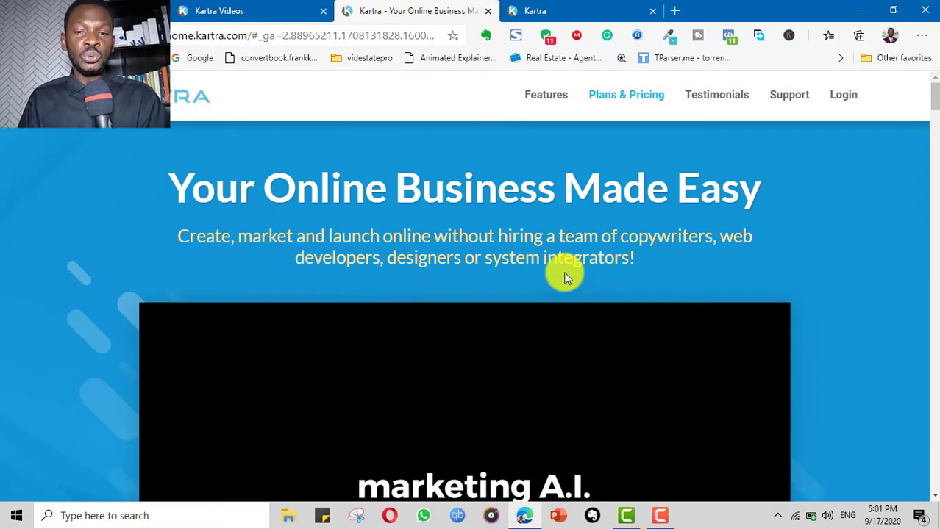
scroll(562, 268, down, 8)
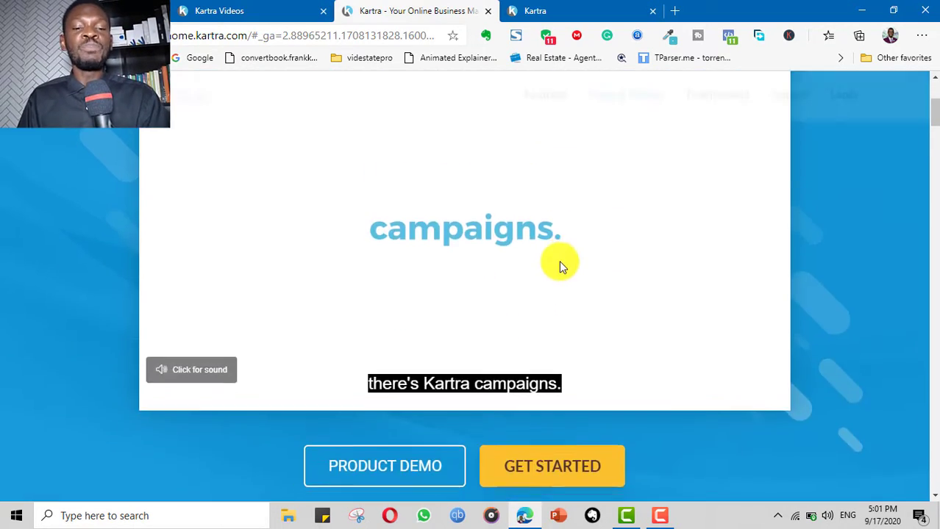
scroll(558, 264, down, 10)
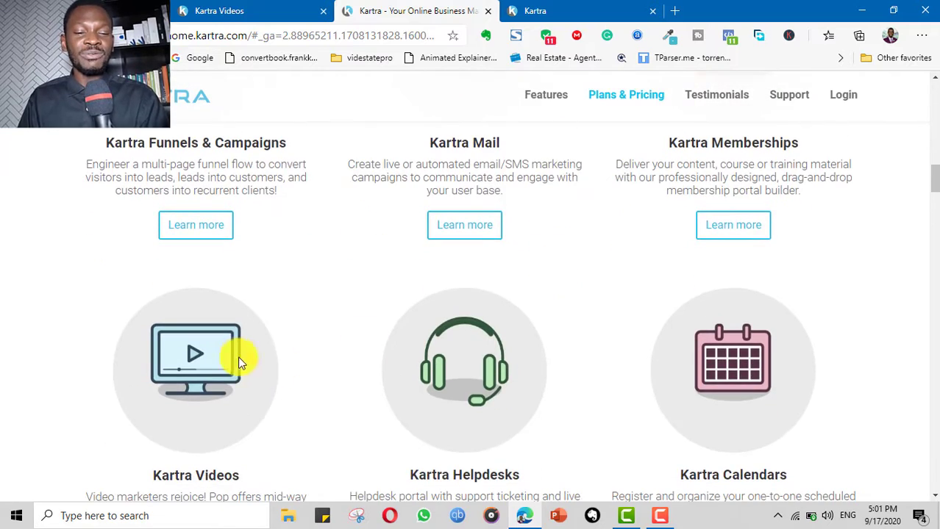
- Return to the Kartra Videos page and review the services Kartra replaces and the "An amazing video player" section
click(221, 11)
scroll(675, 288, down, 7)
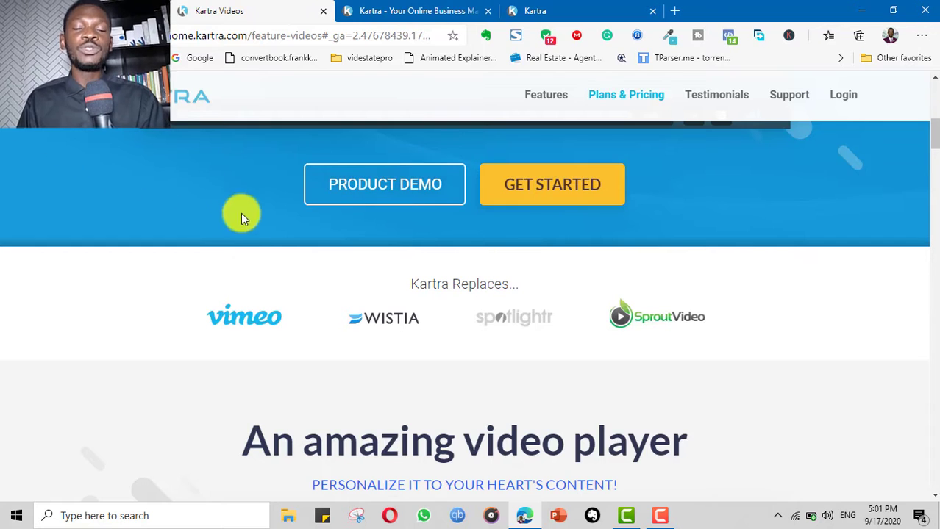
scroll(662, 254, down, 2)
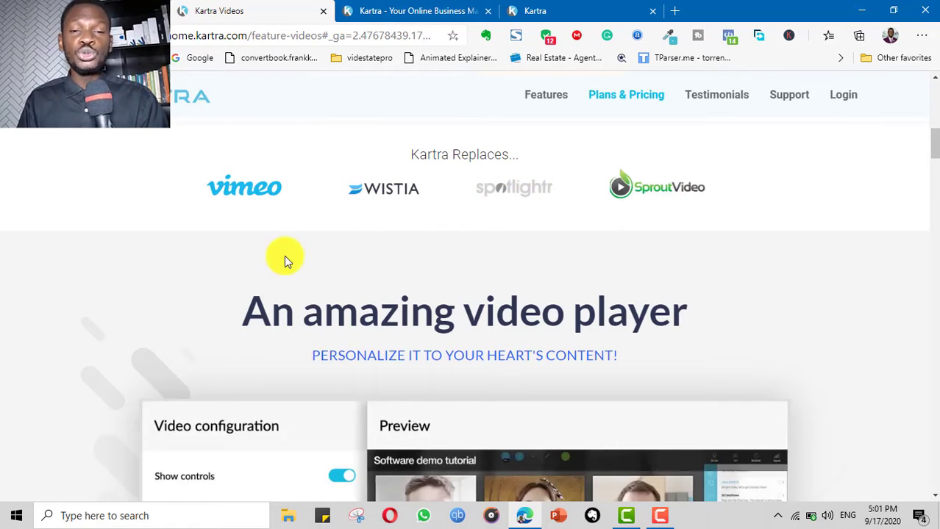
scroll(606, 236, down, 2)
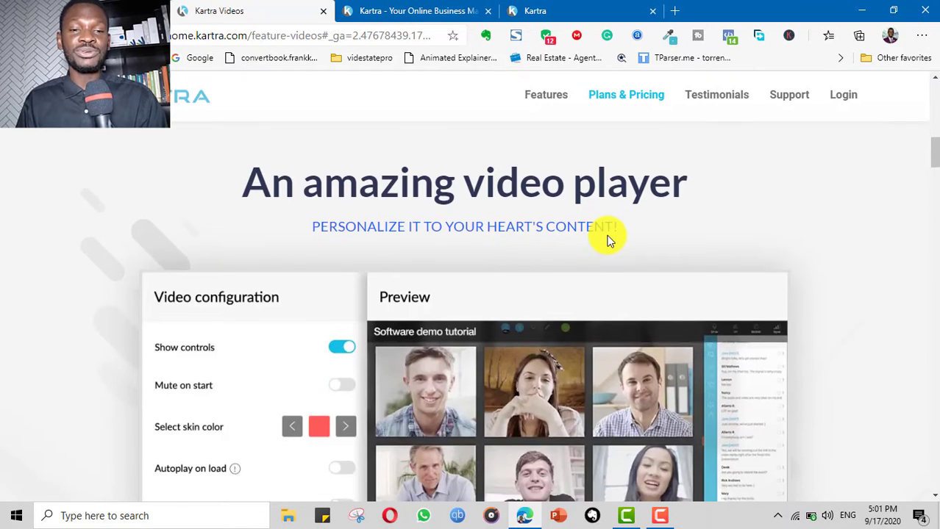
scroll(197, 219, down, 1)
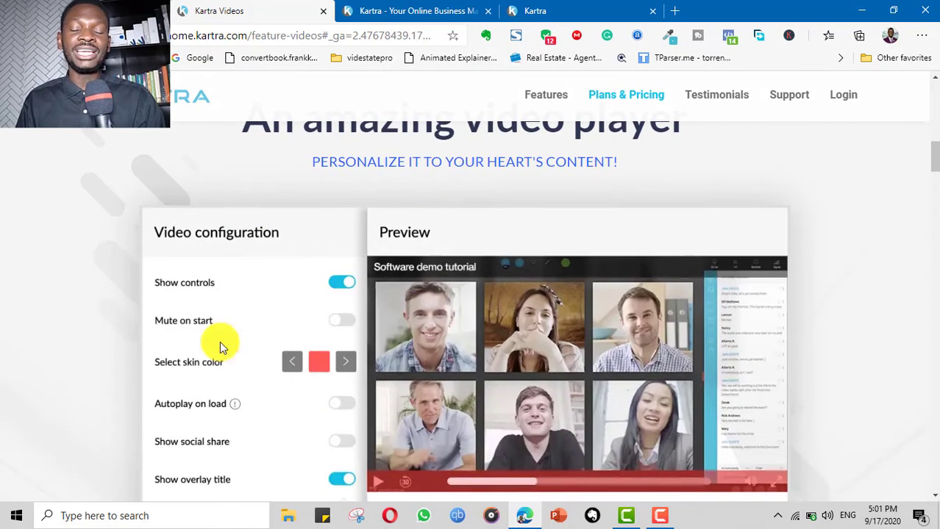
- Examine the video configuration example with its splash image and watermark options, and the player feature descriptions beneath it
scroll(398, 314, up, 1)
scroll(398, 313, down, 2)
scroll(330, 273, down, 4)
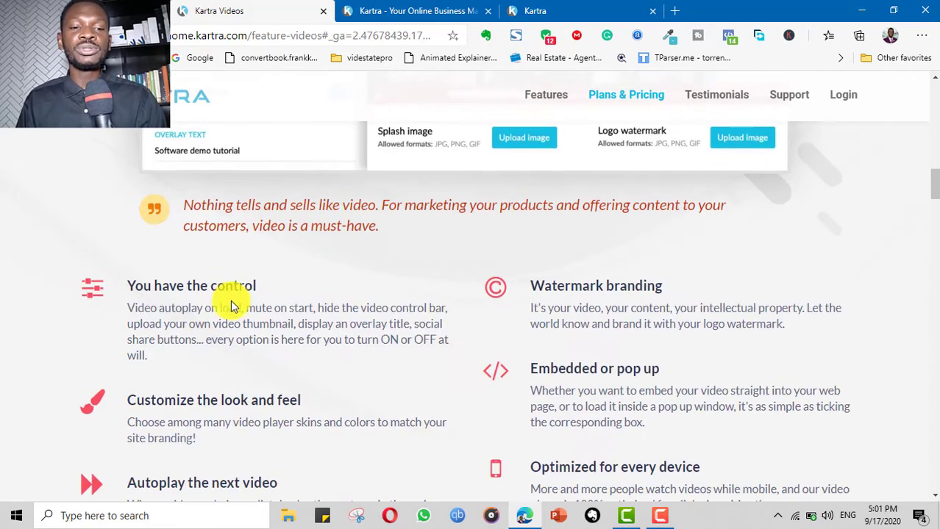
scroll(302, 308, up, 3)
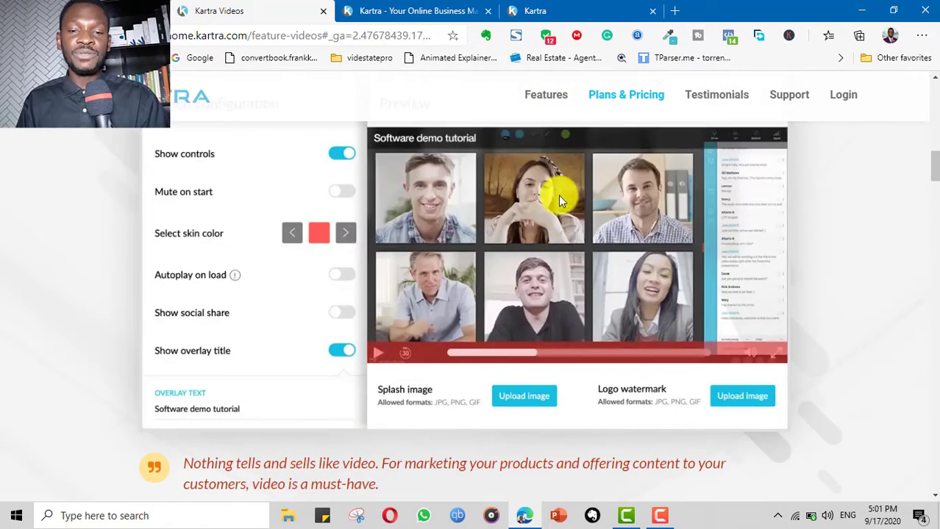
scroll(546, 212, down, 3)
scroll(486, 222, up, 1)
scroll(555, 202, down, 1)
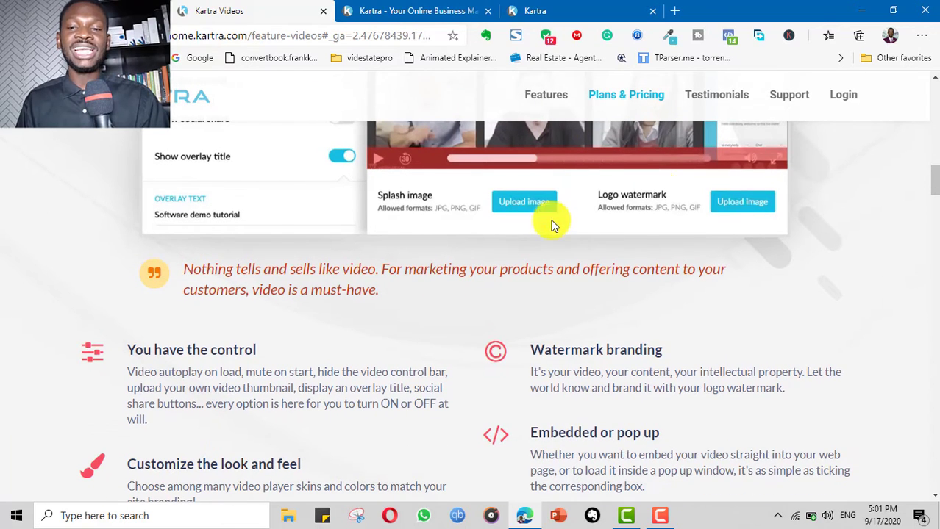
scroll(581, 246, down, 2)
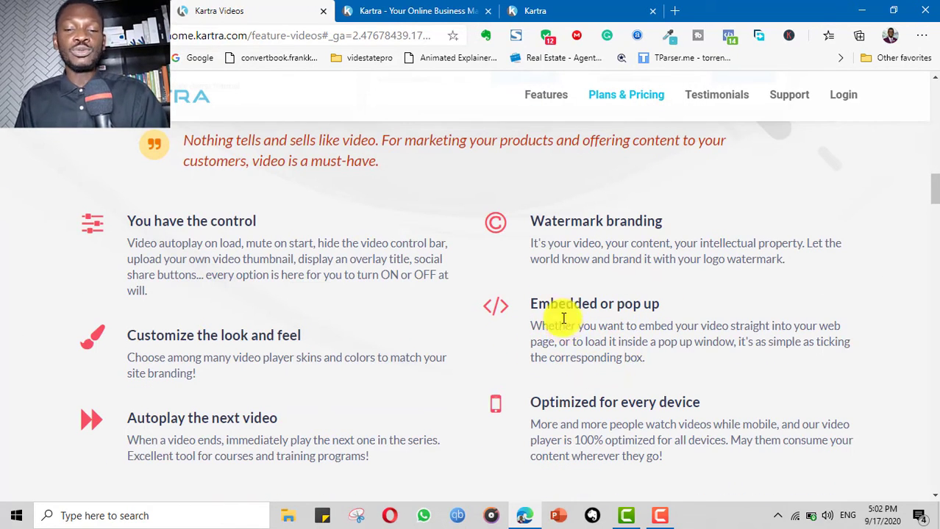
- Highlight the "Tag them as they watch!" heading, read the viewer tagging section and its example, and clear the selection
scroll(680, 313, down, 8)
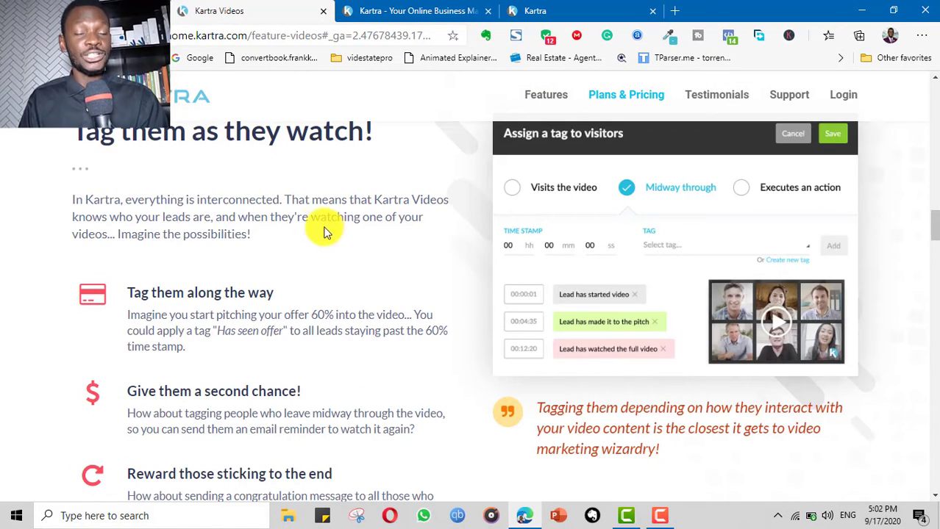
scroll(150, 176, up, 1)
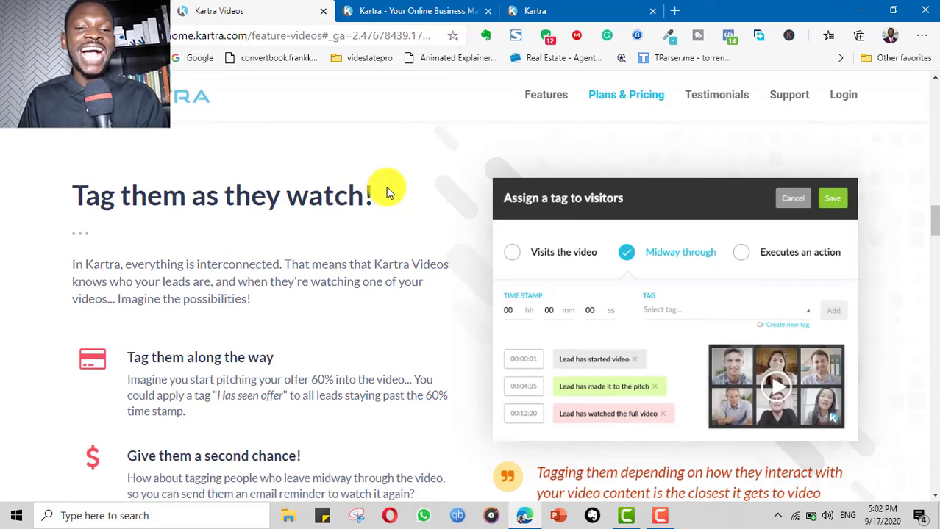
drag(384, 191, 120, 200)
scroll(338, 226, down, 1)
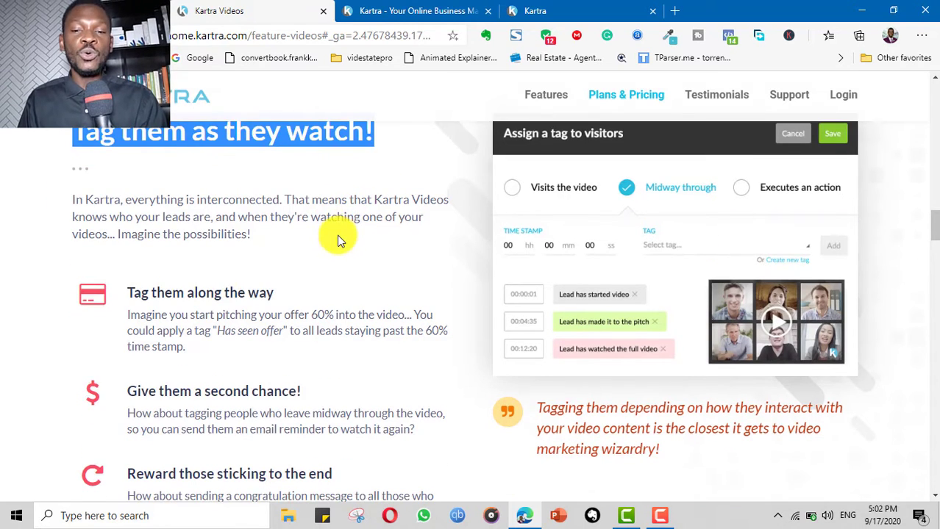
scroll(382, 231, down, 1)
scroll(478, 234, up, 1)
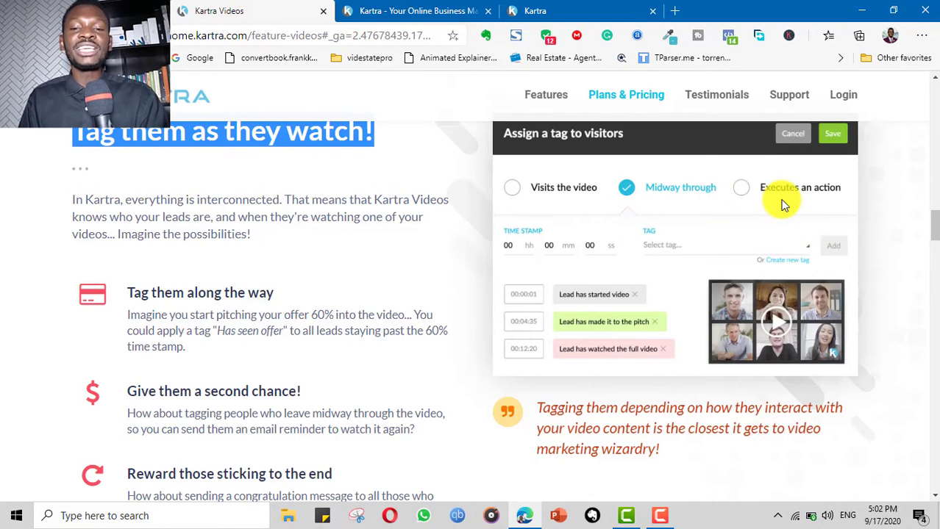
scroll(572, 244, down, 1)
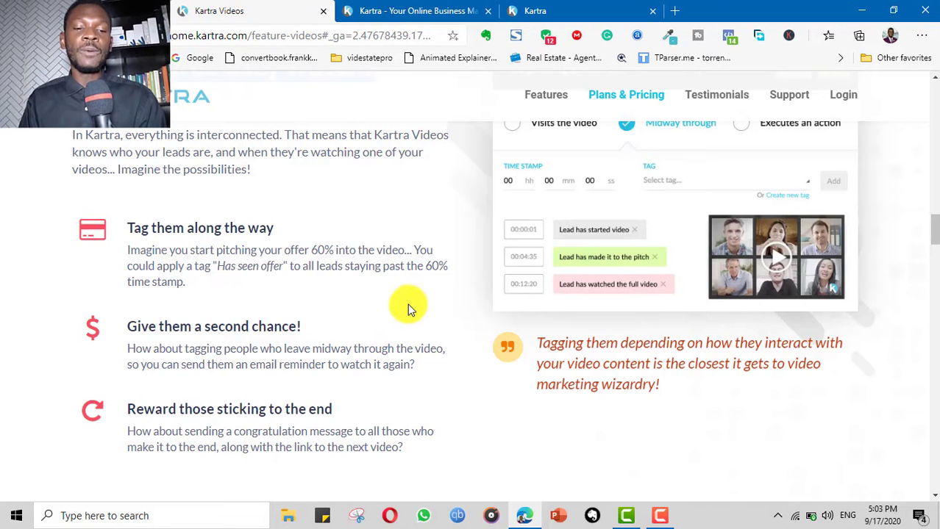
scroll(405, 305, down, 1)
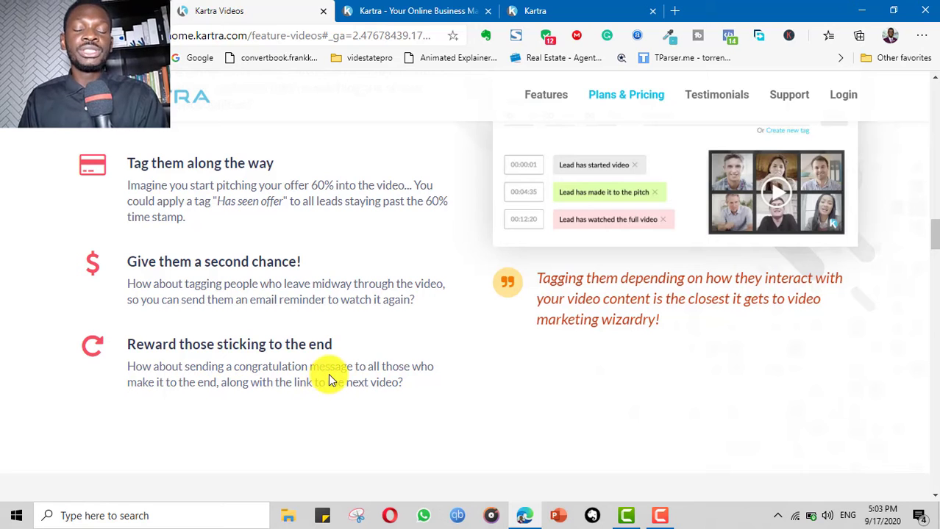
scroll(877, 240, up, 3)
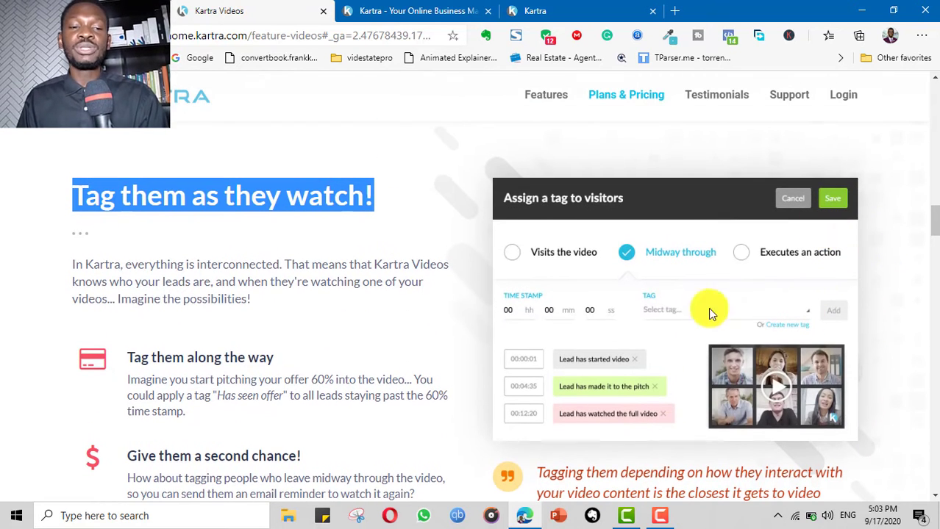
click(215, 246)
- Examine the "Timed calls to action" section, including its sign-up, sharing and buy-button examples and the descriptions beneath them
scroll(350, 231, down, 2)
scroll(350, 231, down, 10)
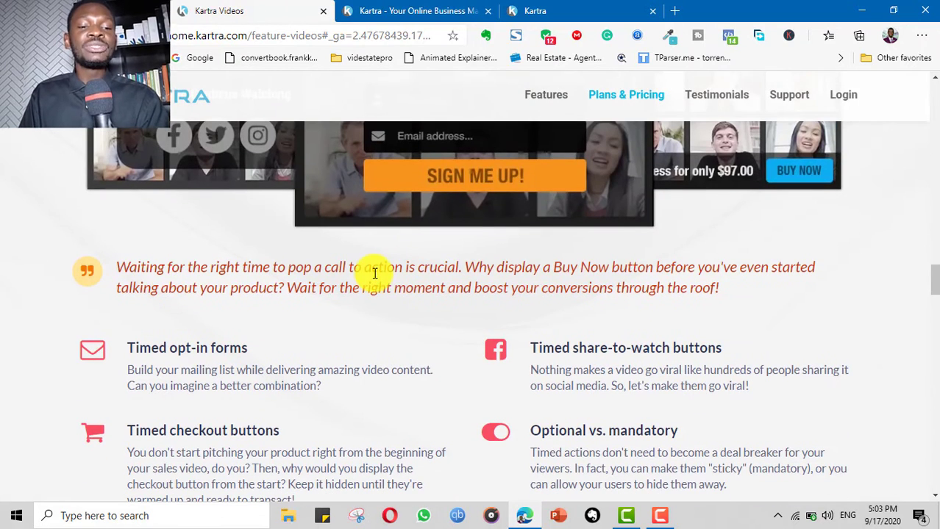
scroll(422, 296, up, 3)
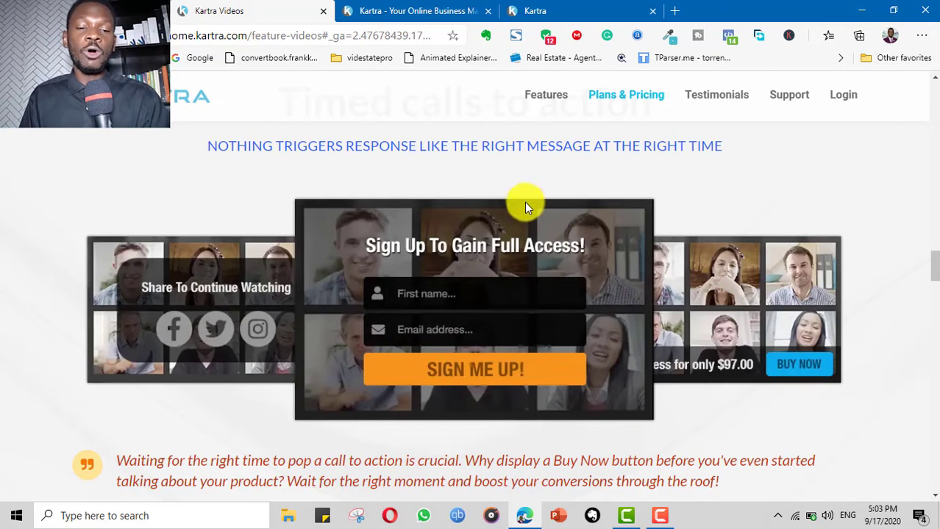
scroll(500, 221, down, 4)
scroll(350, 259, up, 3)
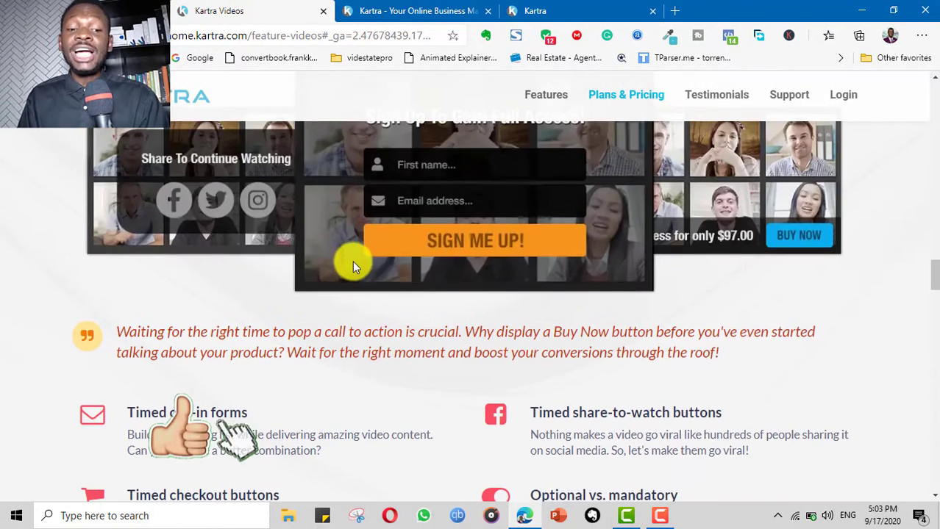
- Review the timed call-to-action examples again, plus the opt-in form, share-to-watch, checkout button and optional vs. mandatory descriptions
scroll(692, 318, up, 2)
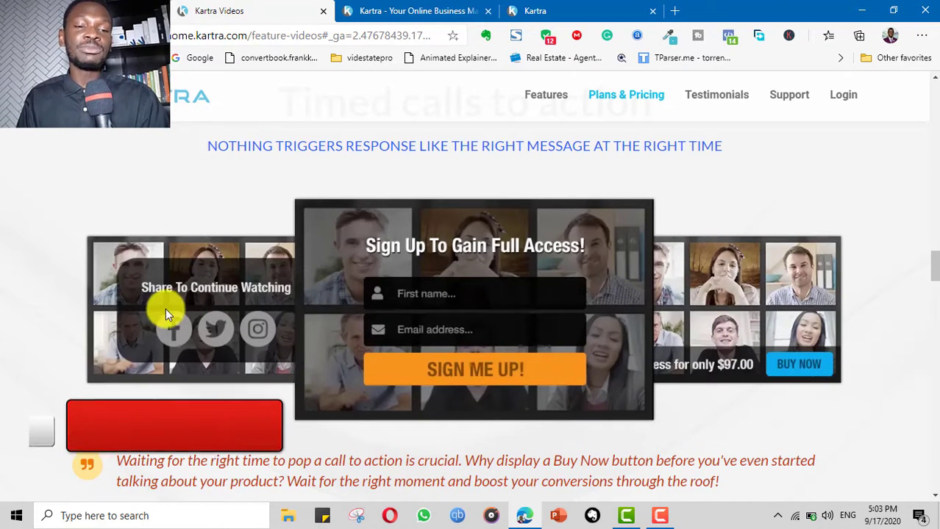
scroll(437, 293, down, 3)
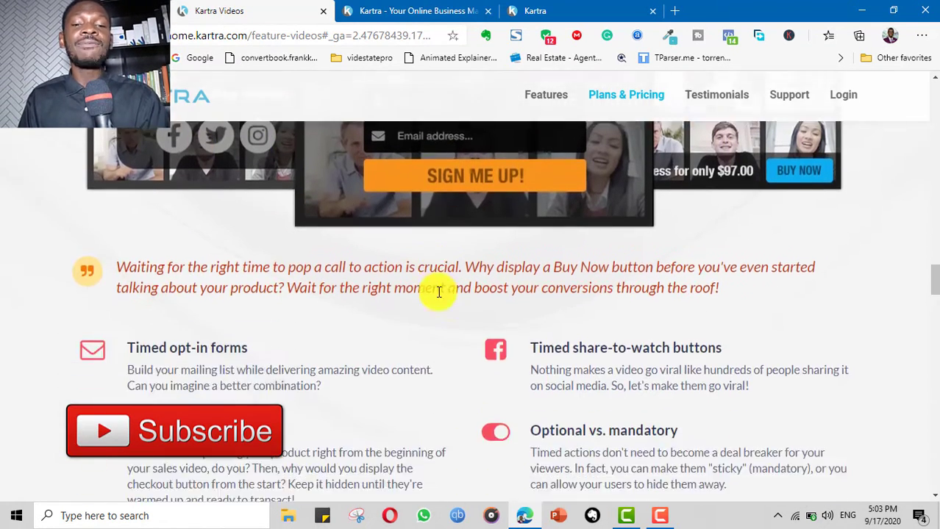
scroll(436, 294, up, 5)
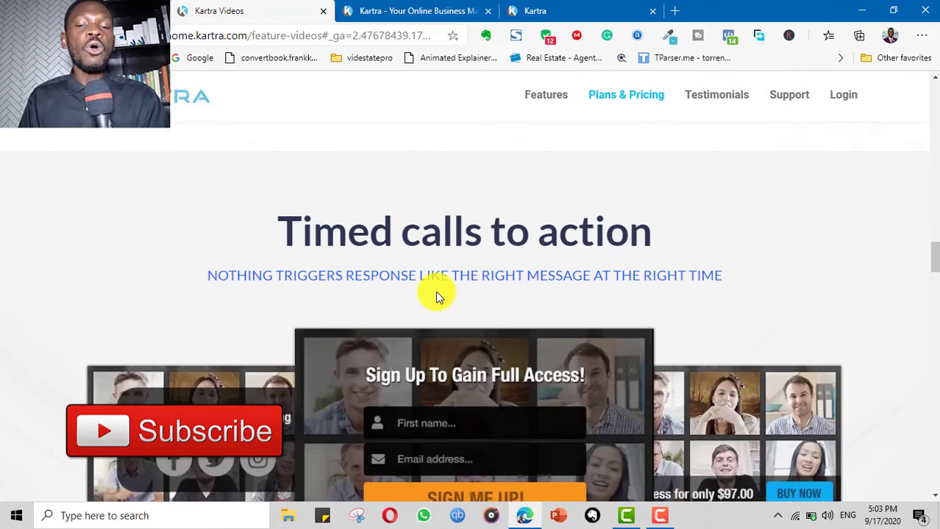
scroll(440, 294, down, 5)
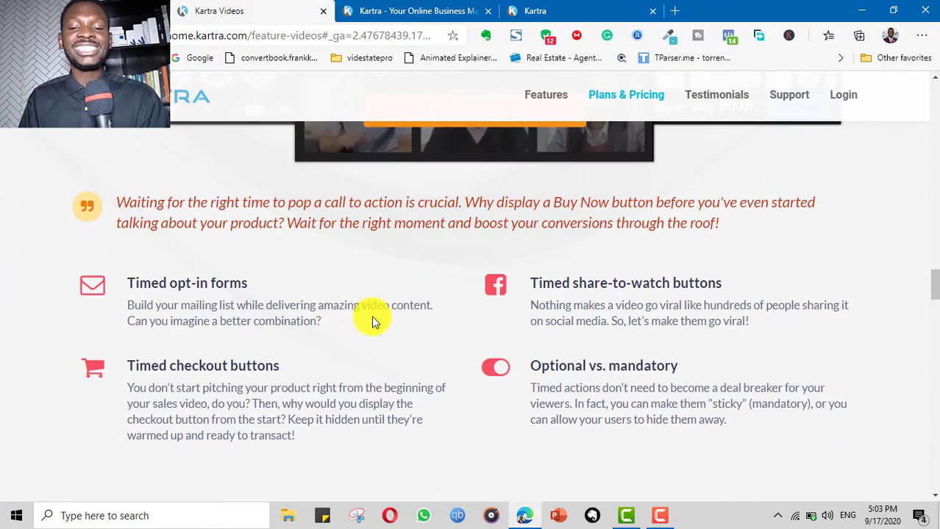
scroll(411, 313, up, 3)
scroll(432, 312, down, 8)
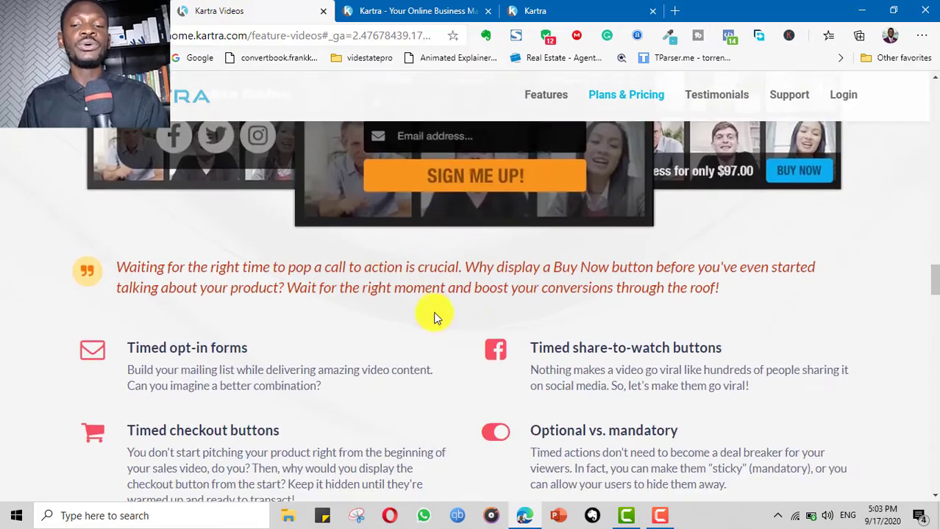
scroll(518, 312, down, 2)
scroll(309, 306, up, 2)
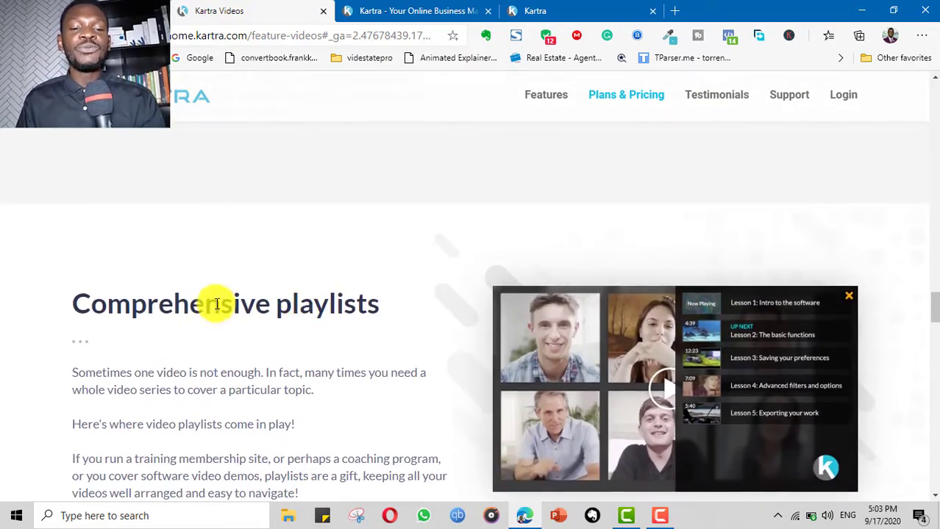
- Look over the "Comprehensive playlists" section and read "All your videos hosted in one centralized dashboard"
scroll(241, 293, down, 3)
scroll(450, 278, down, 4)
scroll(448, 275, up, 2)
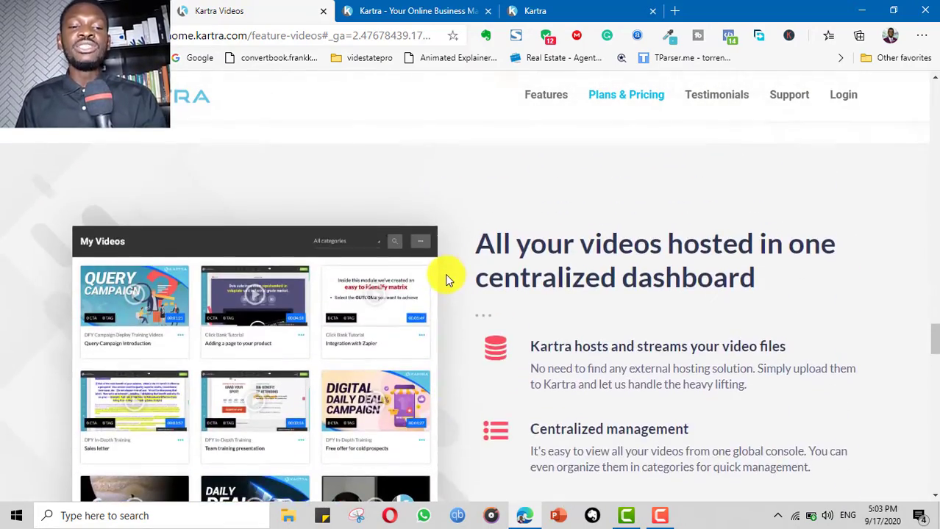
scroll(444, 276, down, 1)
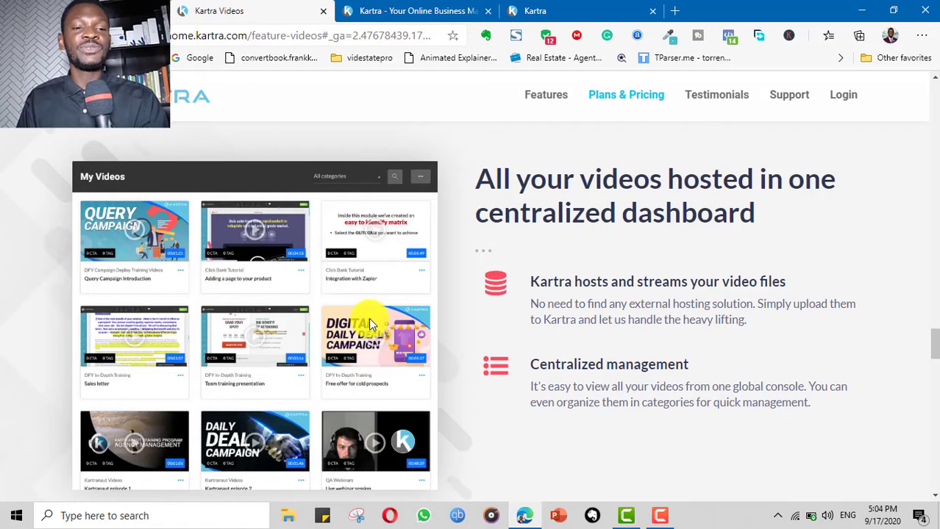
- Close the Kartra online business page and browse the uploaded videos in the Kartra account's My Videos library
middle_click(436, 15)
click(436, 15)
scroll(580, 245, down, 5)
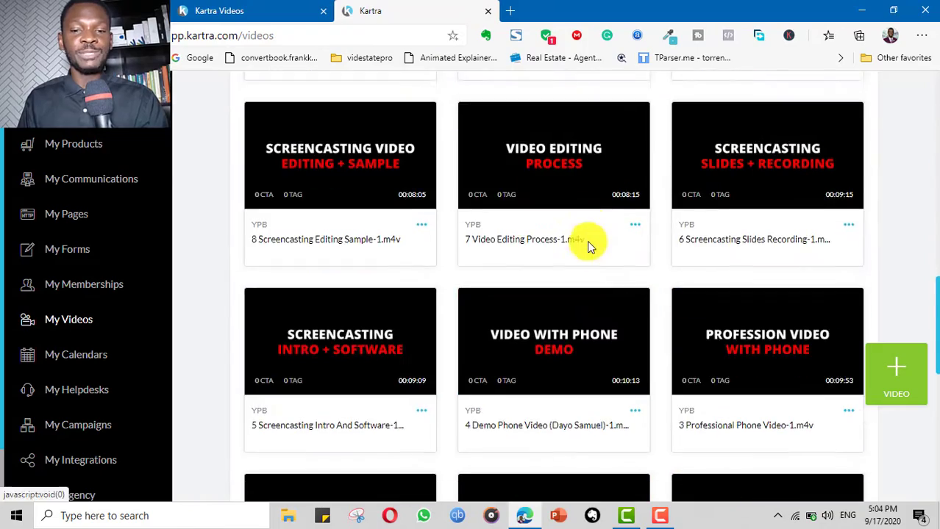
scroll(587, 243, down, 8)
scroll(587, 240, up, 10)
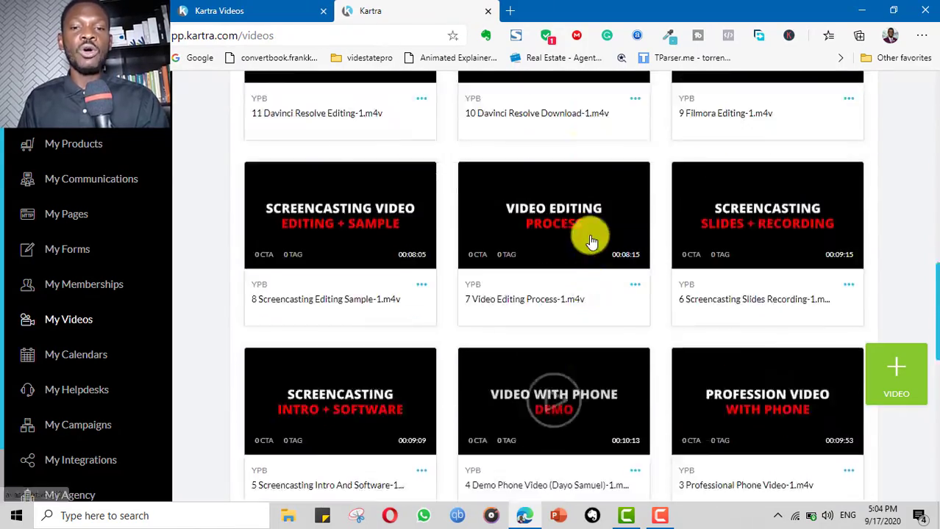
scroll(593, 239, up, 6)
- Return to the Kartra Videos page and review the centralized dashboard and device and browser compatibility sections
click(218, 11)
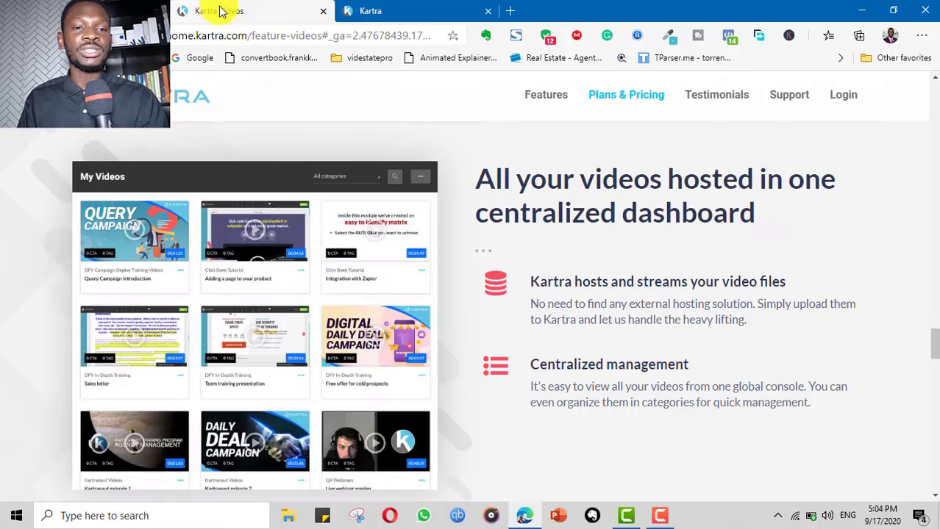
scroll(610, 269, down, 1)
scroll(610, 272, down, 1)
scroll(609, 269, down, 6)
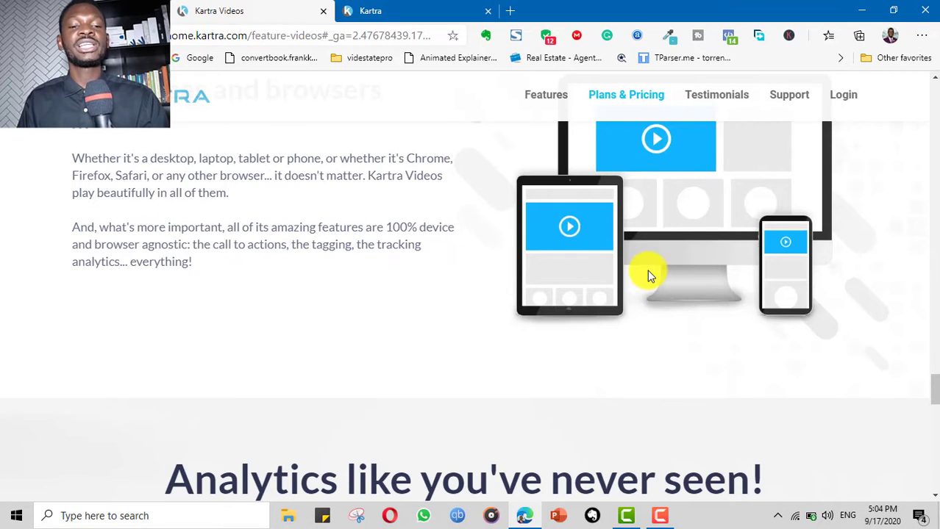
- Read the "Analytics like you've never seen!" section, including its watch rate, call-to-action engagement and viewer tracking descriptions
scroll(647, 270, down, 5)
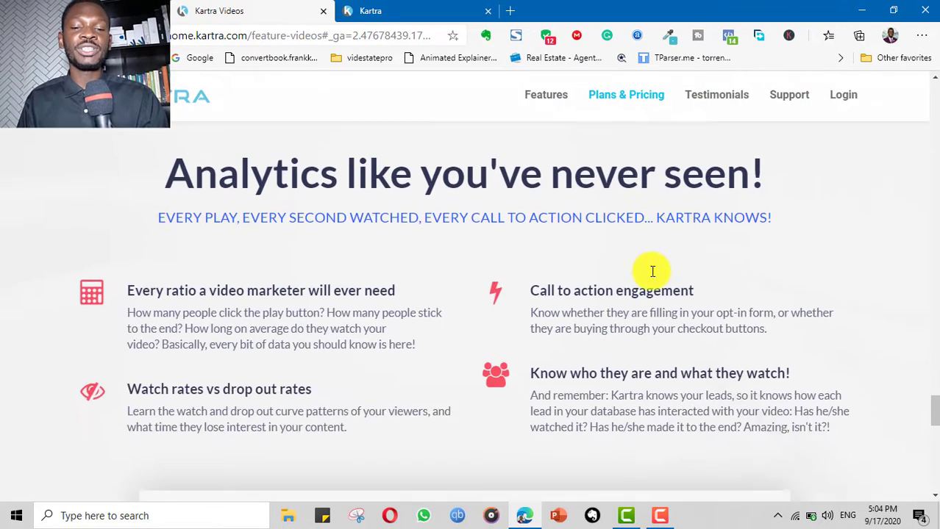
scroll(650, 242, down, 1)
scroll(653, 268, up, 3)
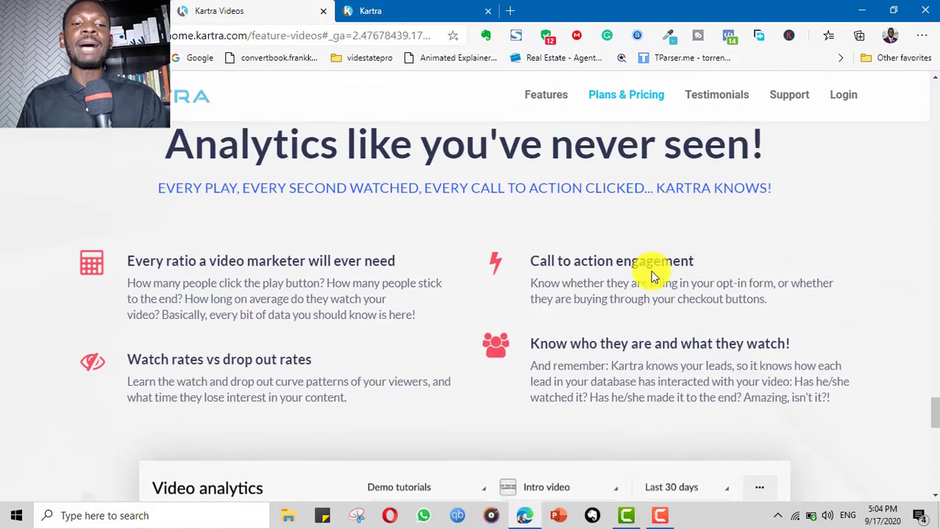
scroll(623, 248, down, 4)
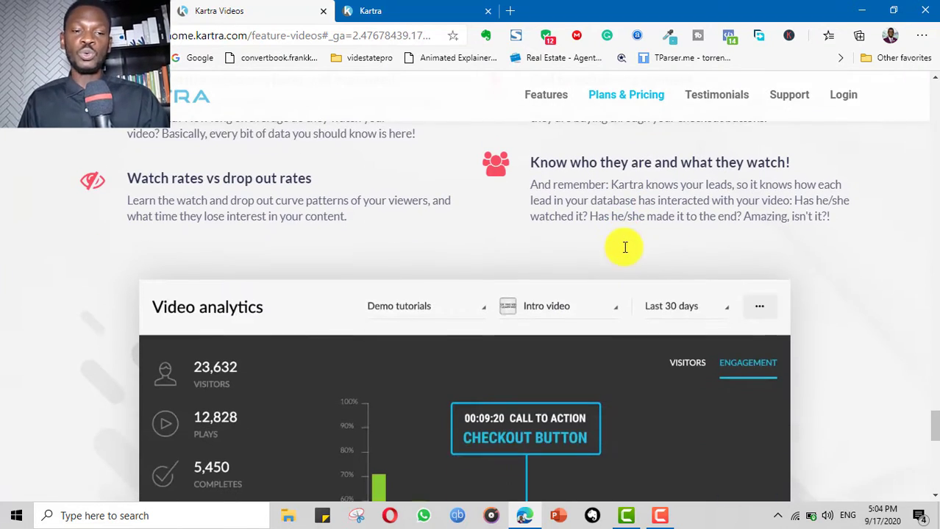
- Examine the sample video analytics report, including its viewer statistics and the engagement chart with the checkout button marker
scroll(619, 252, down, 2)
scroll(619, 250, down, 1)
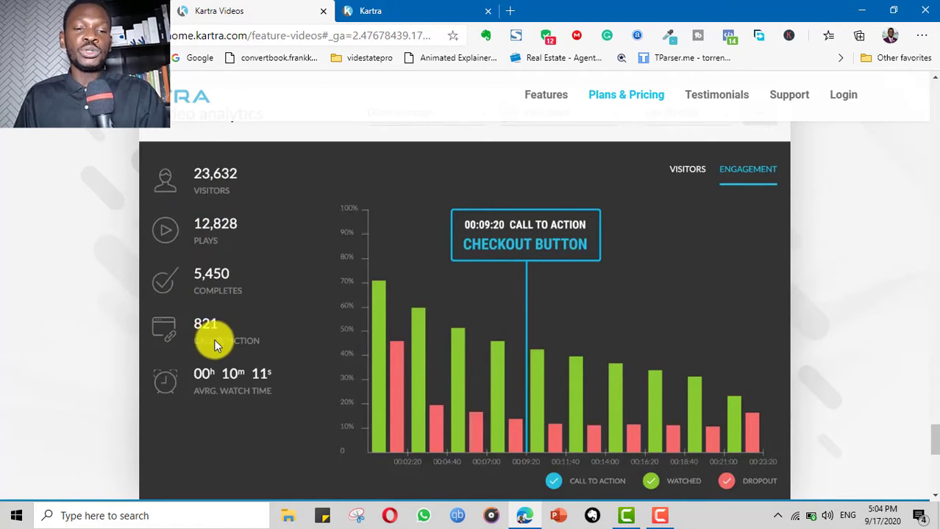
scroll(275, 351, down, 1)
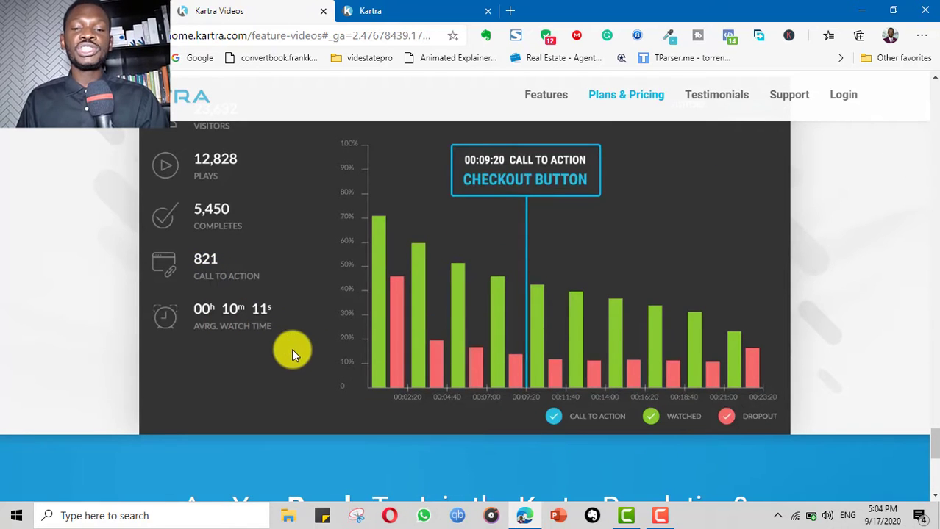
scroll(306, 355, down, 2)
scroll(463, 303, up, 2)
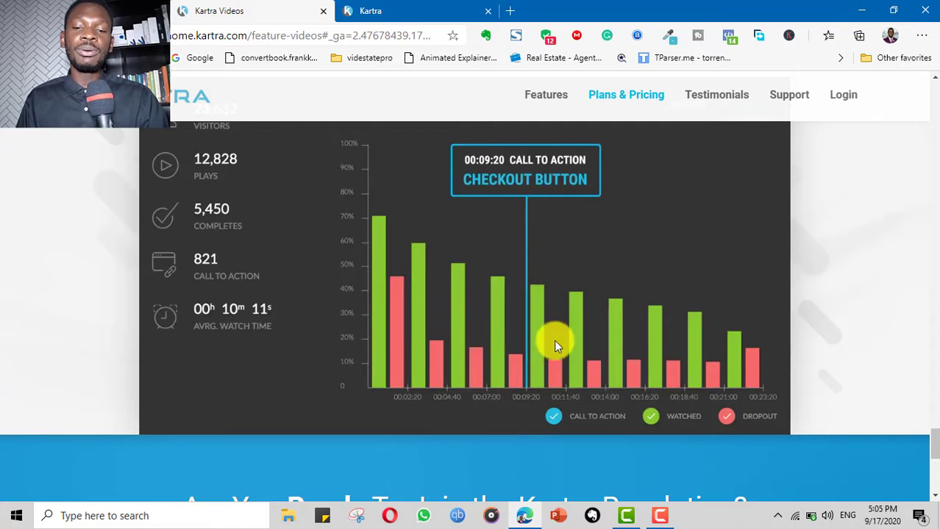
scroll(740, 389, down, 2)
scroll(742, 394, up, 3)
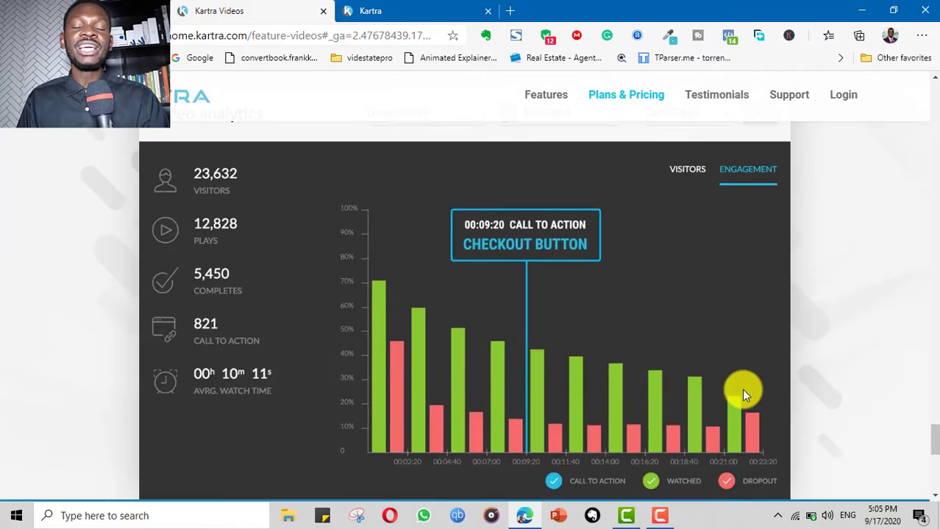
scroll(551, 301, down, 2)
- Return to the account's video library, then open its Playlists page and look through the playlist illustration
click(371, 11)
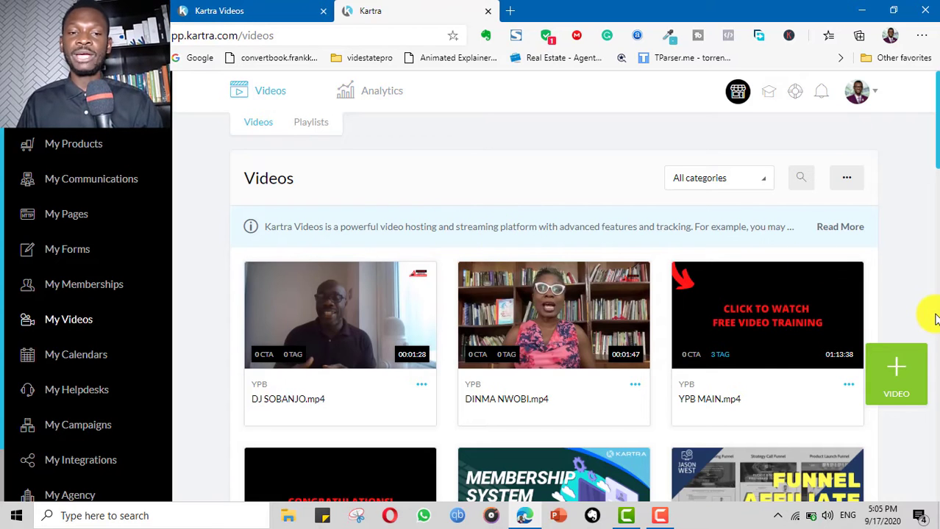
scroll(934, 316, down, 2)
scroll(934, 316, up, 2)
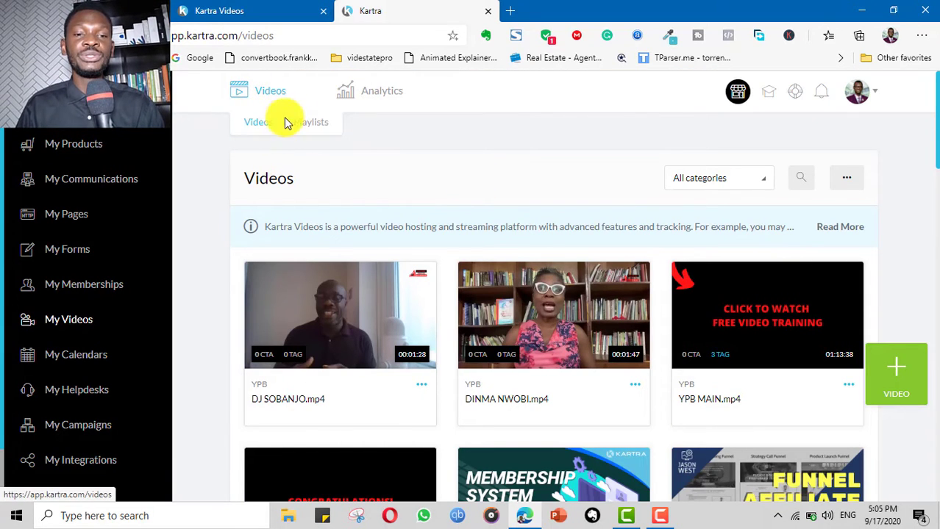
click(308, 127)
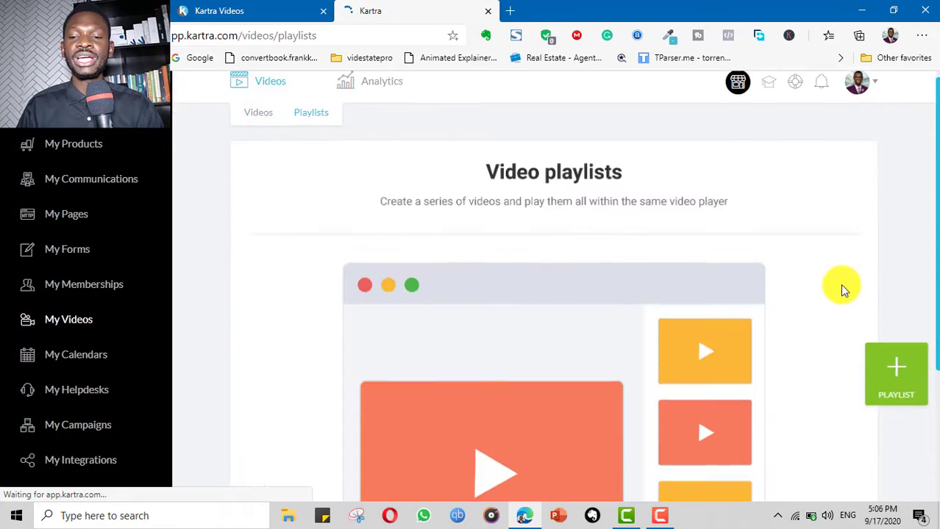
scroll(839, 285, down, 3)
scroll(842, 291, down, 2)
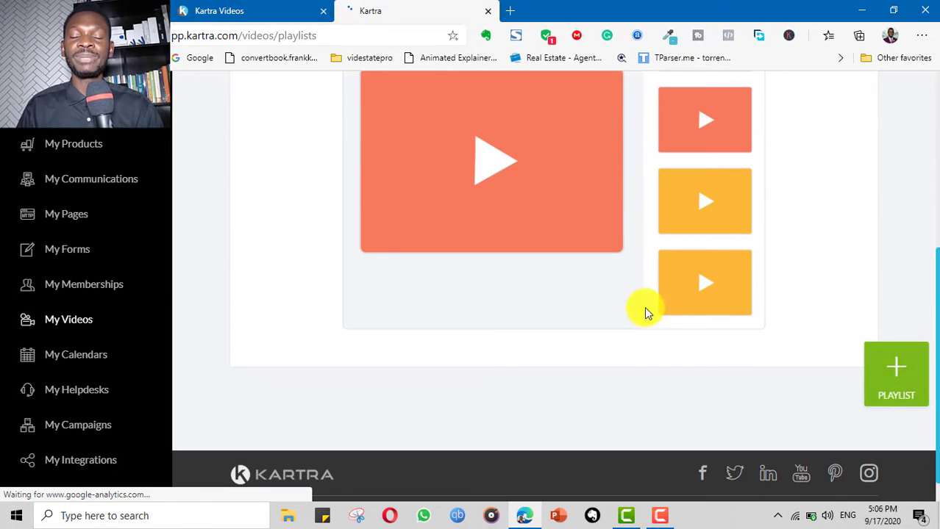
scroll(739, 283, up, 5)
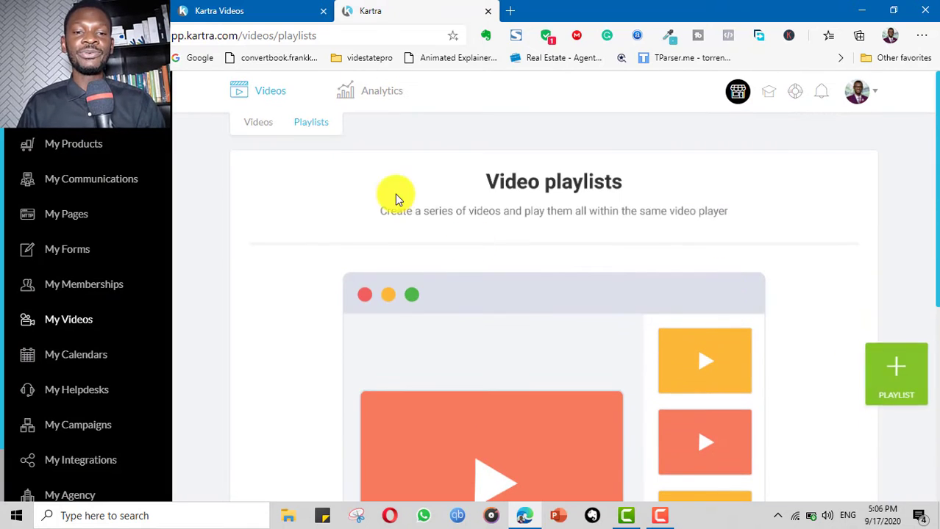
- Open the Visitors analytics and examine the totals, trend chart, per-video table and list of videos available for filtering
mouse_move(356, 106)
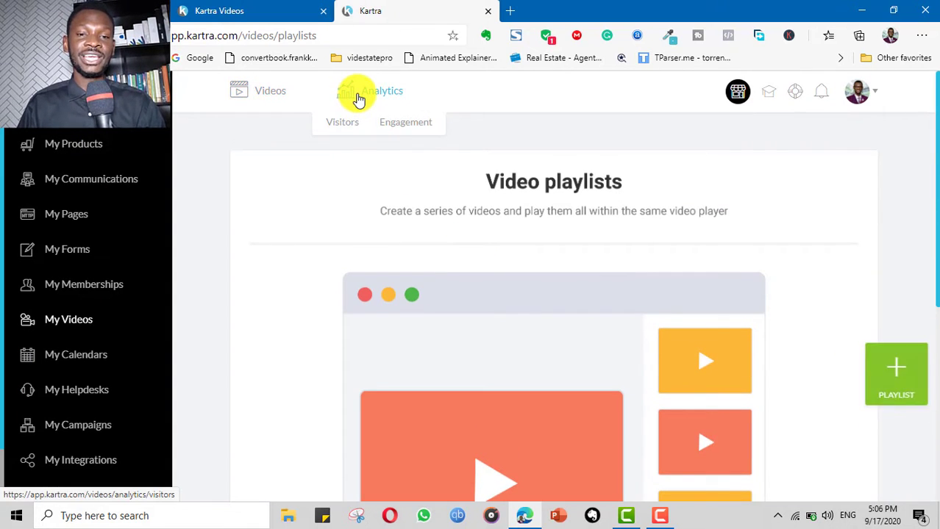
click(358, 94)
click(343, 133)
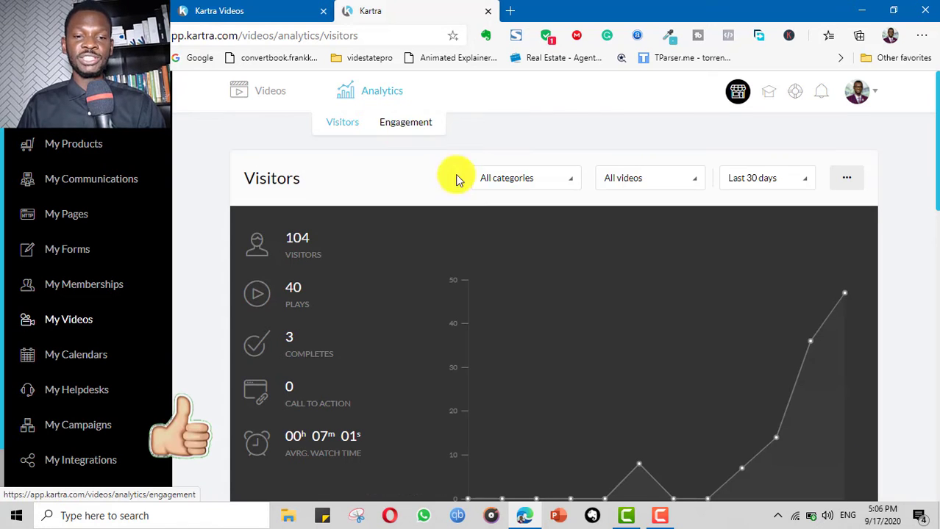
scroll(649, 287, down, 2)
scroll(649, 287, up, 1)
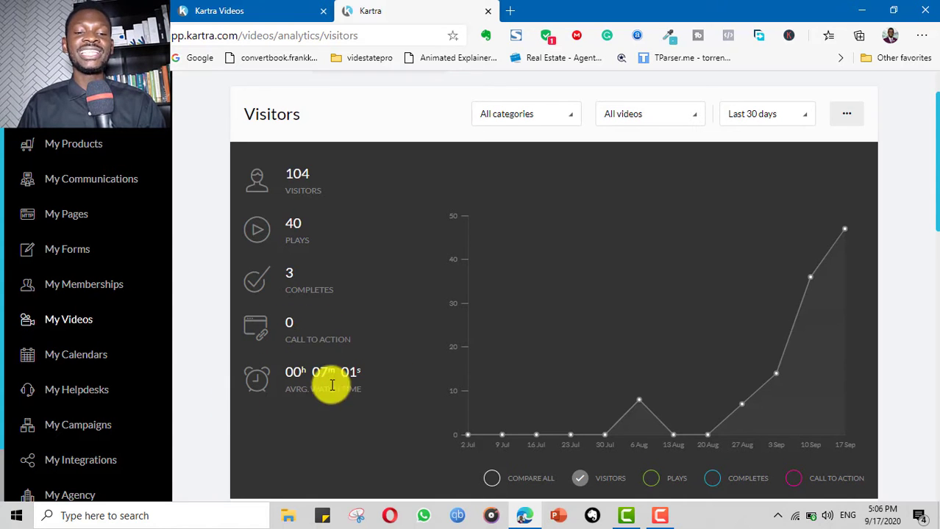
scroll(571, 361, down, 3)
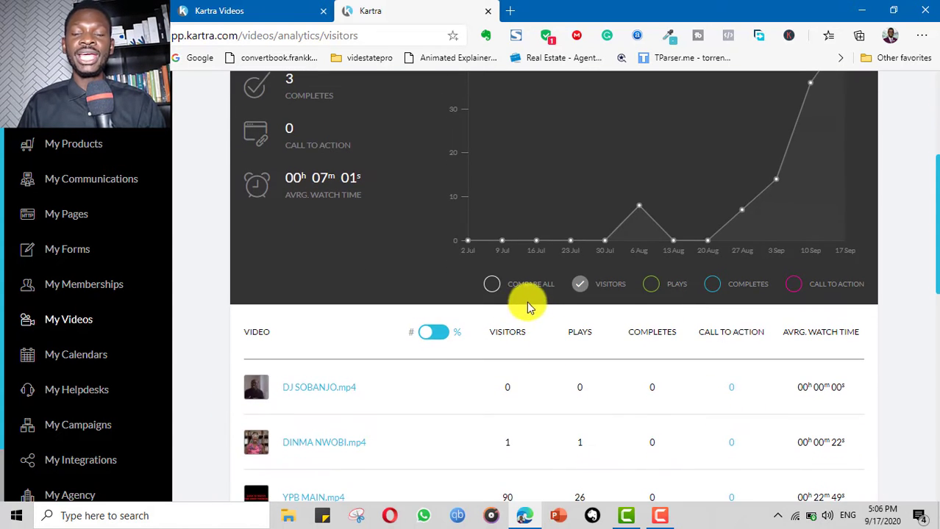
scroll(533, 323, down, 1)
scroll(534, 329, down, 8)
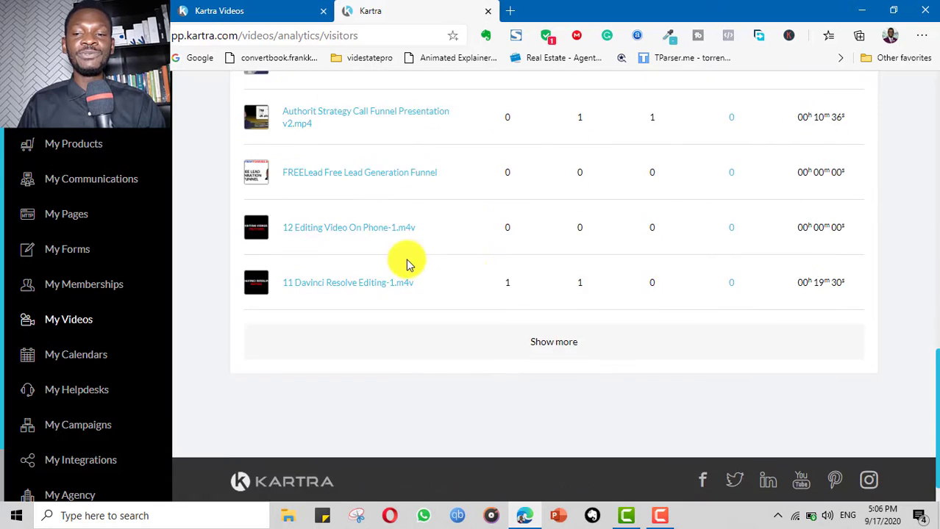
scroll(666, 288, up, 10)
scroll(667, 288, up, 2)
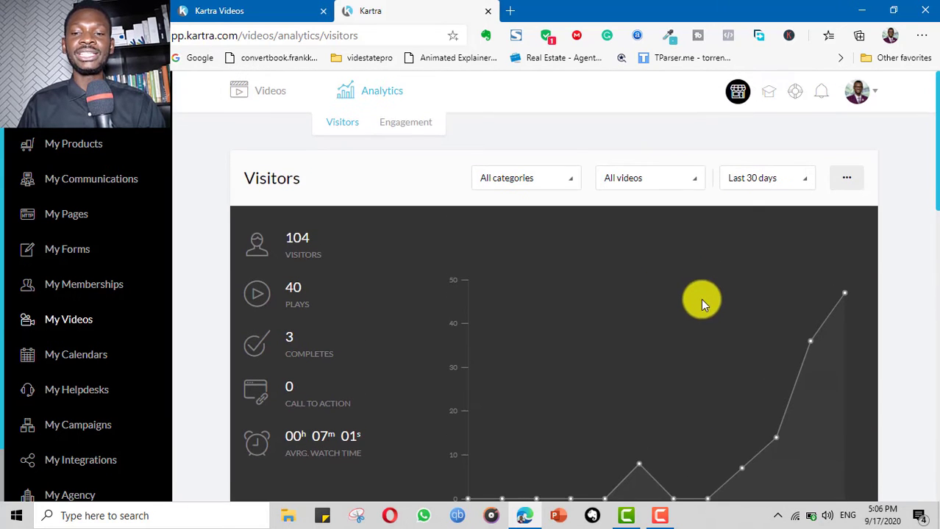
click(640, 179)
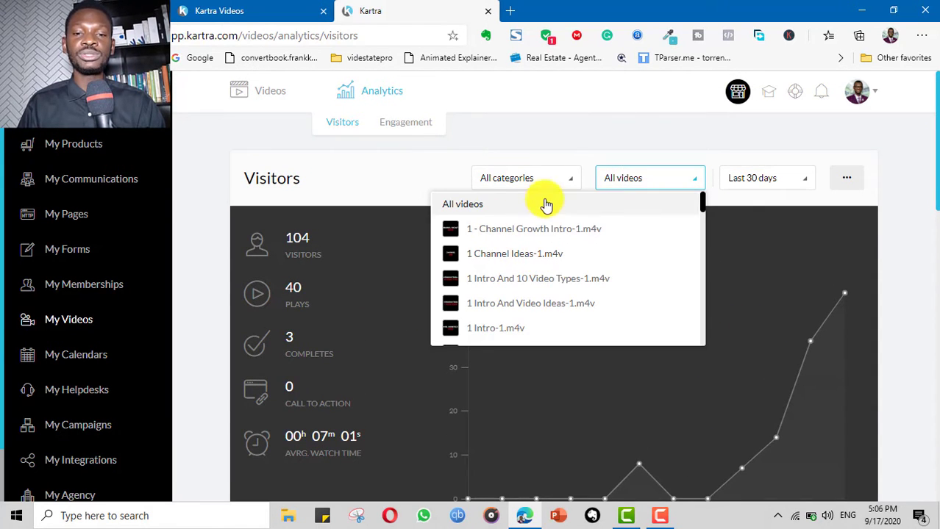
- Open the Engagement analytics and filter the report to category YPB, video YPB MAIN.mp4 and the All Time period
click(395, 131)
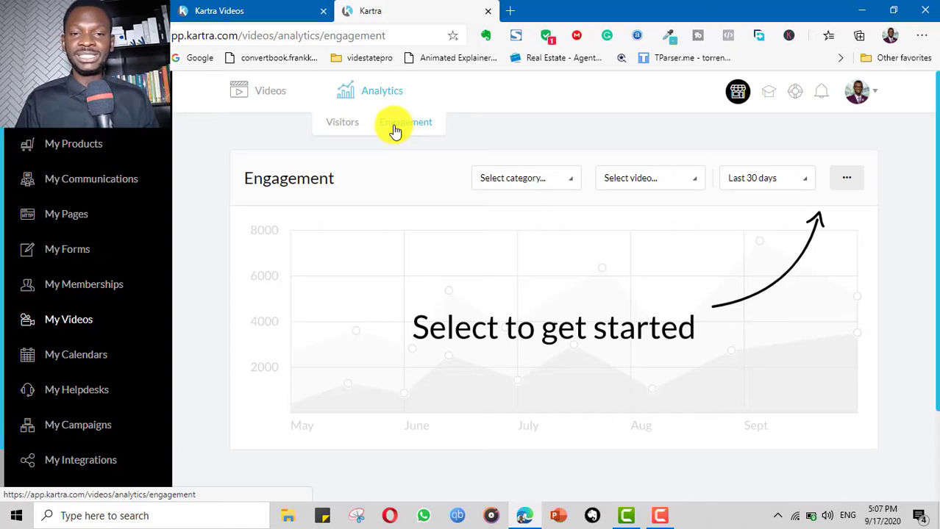
click(562, 181)
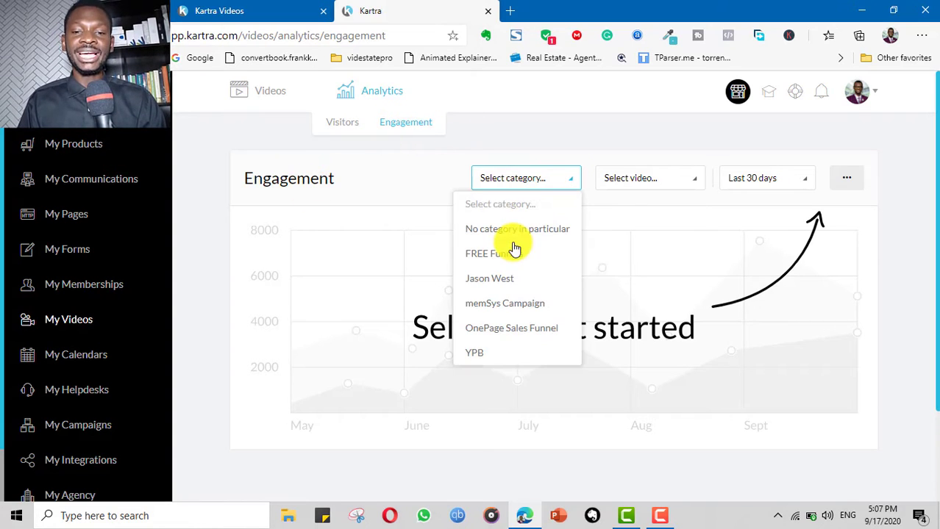
click(503, 355)
click(669, 183)
scroll(661, 268, down, 5)
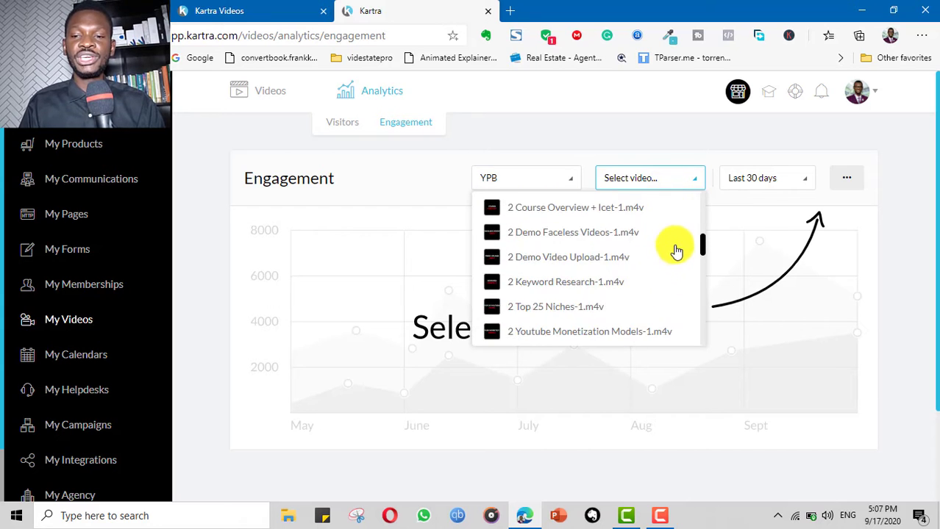
click(588, 331)
click(789, 181)
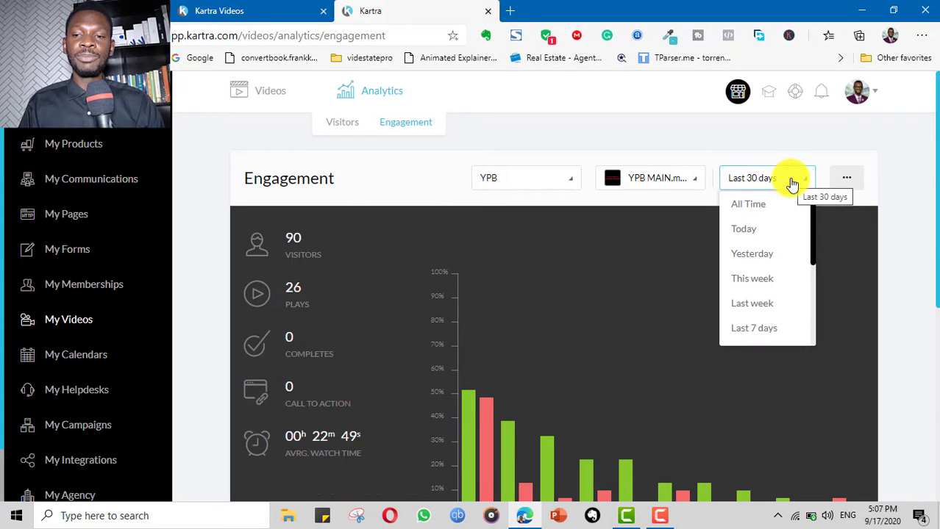
click(765, 206)
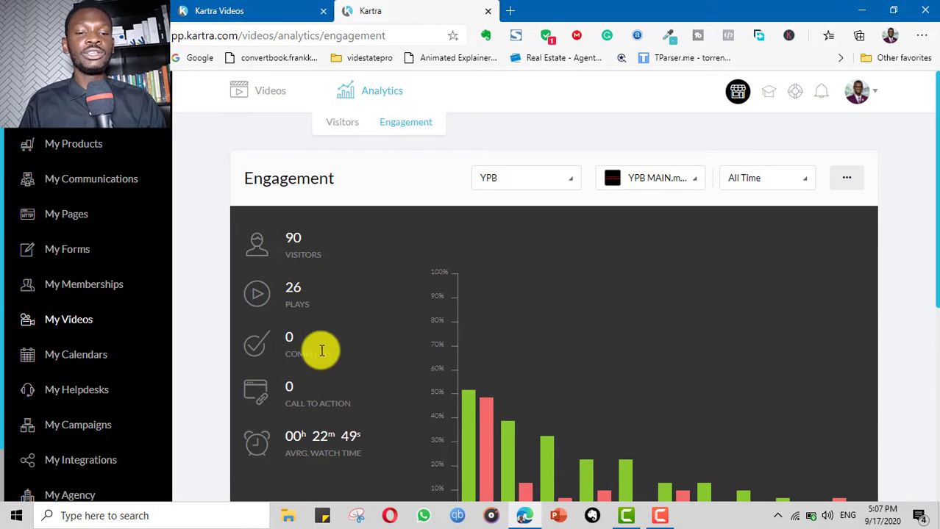
- Examine the engagement report's viewer statistics, watched and dropout chart, and per-video table
scroll(392, 342, down, 1)
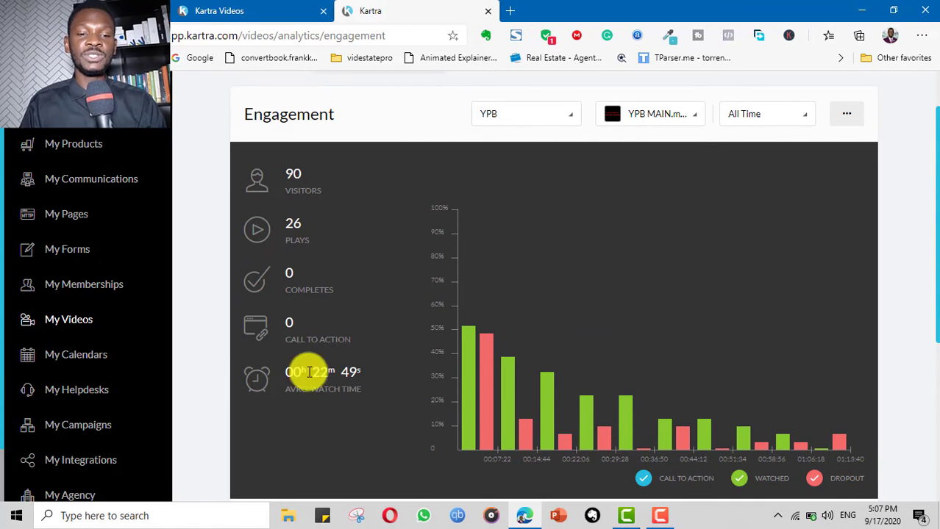
scroll(311, 382, down, 1)
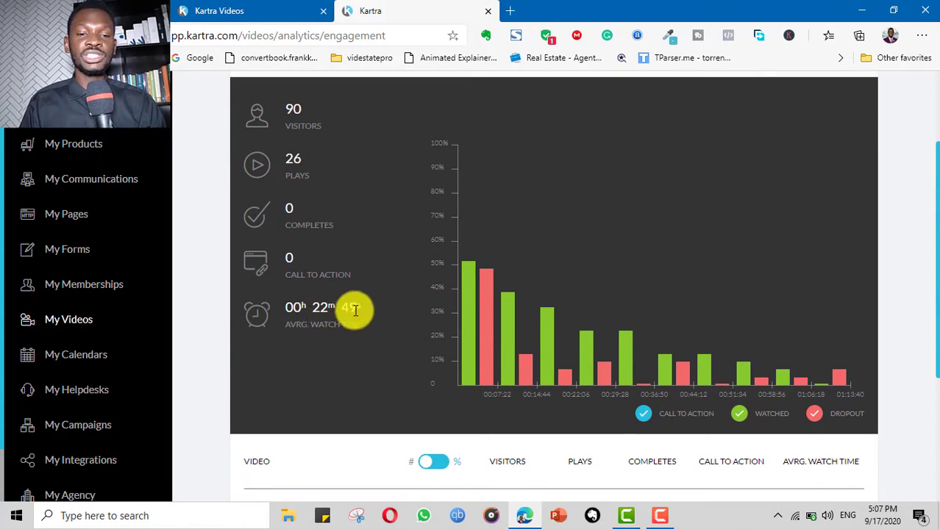
scroll(330, 317, down, 2)
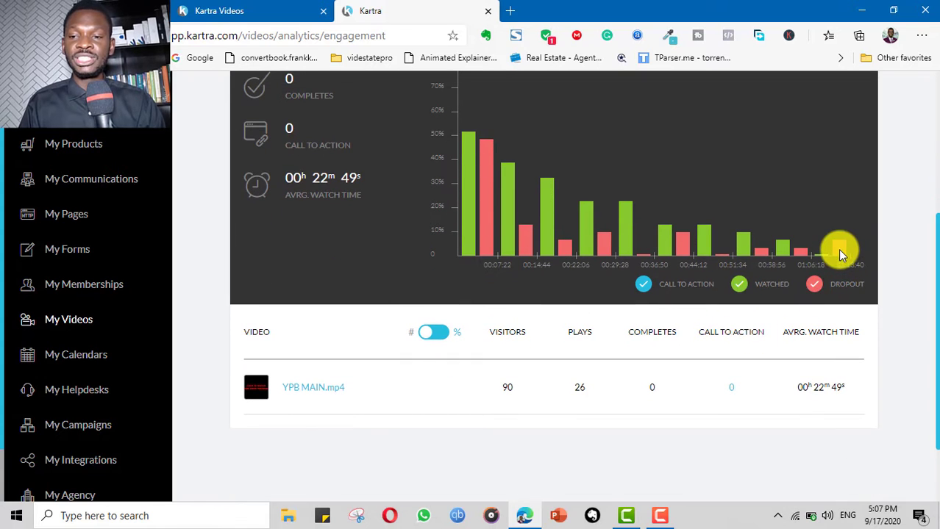
mouse_move(841, 251)
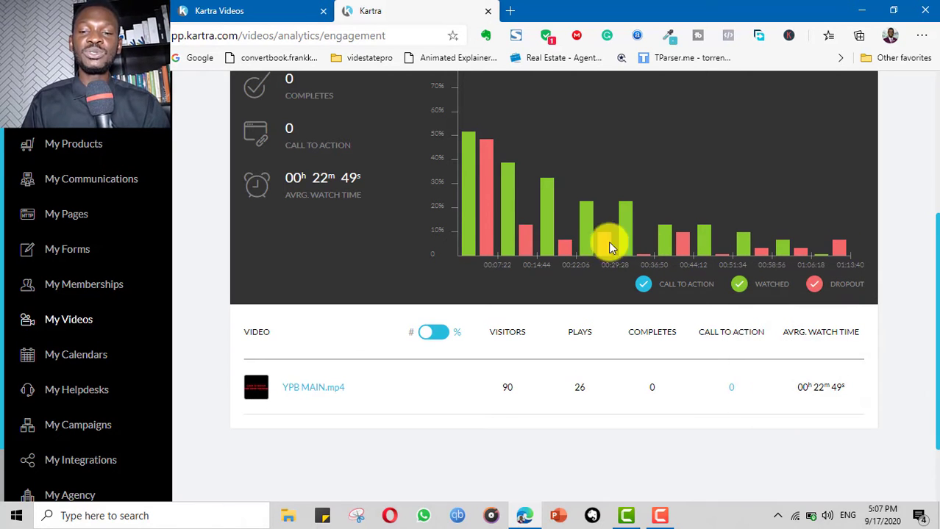
scroll(710, 336, down, 1)
scroll(514, 269, up, 4)
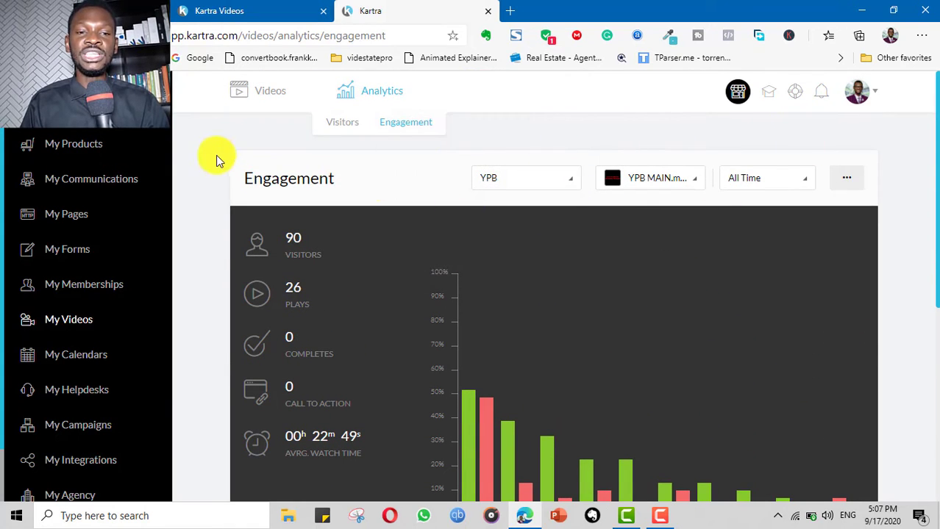
scroll(321, 151, down, 1)
scroll(321, 150, up, 2)
- Return to the video library and check the single and multiple upload options for a new video, without uploading anything
click(269, 93)
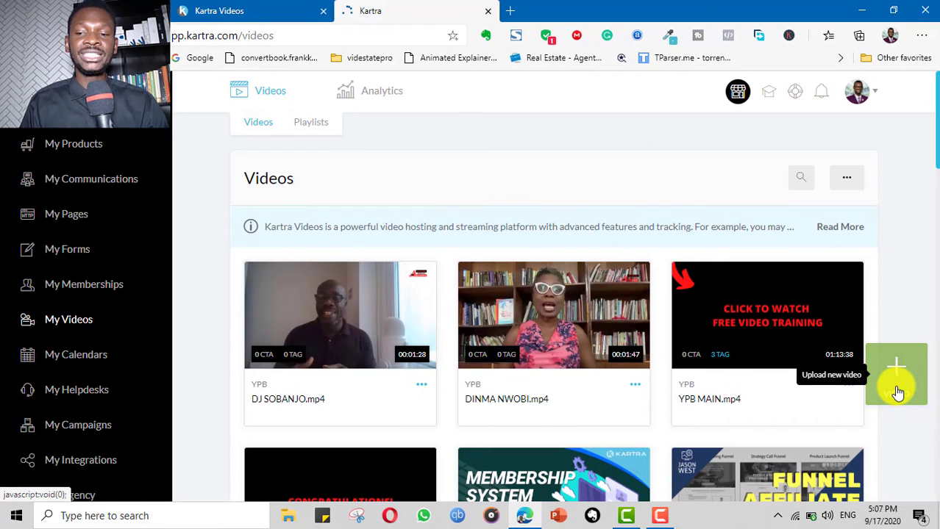
click(897, 393)
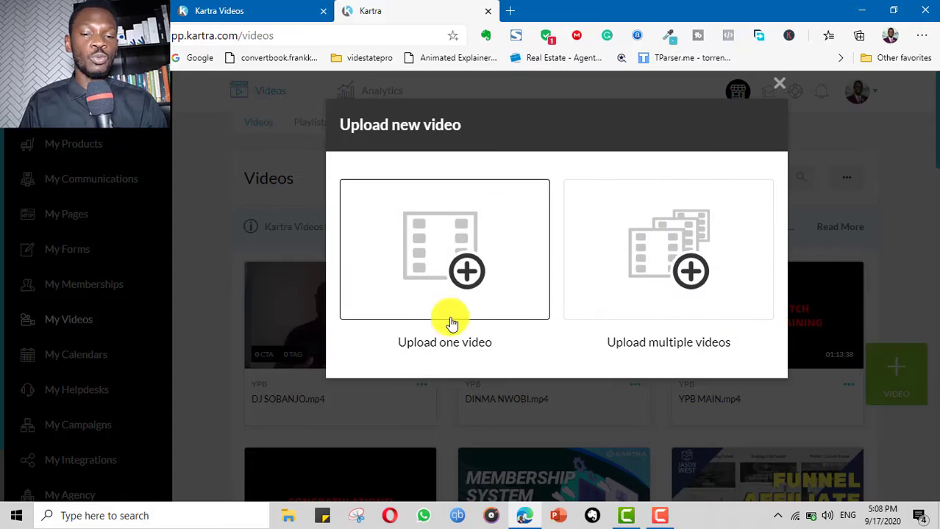
click(779, 83)
- Open YPB MAIN.mp4 from the video library for editing and look over its configuration sections
scroll(764, 348, down, 1)
click(634, 320)
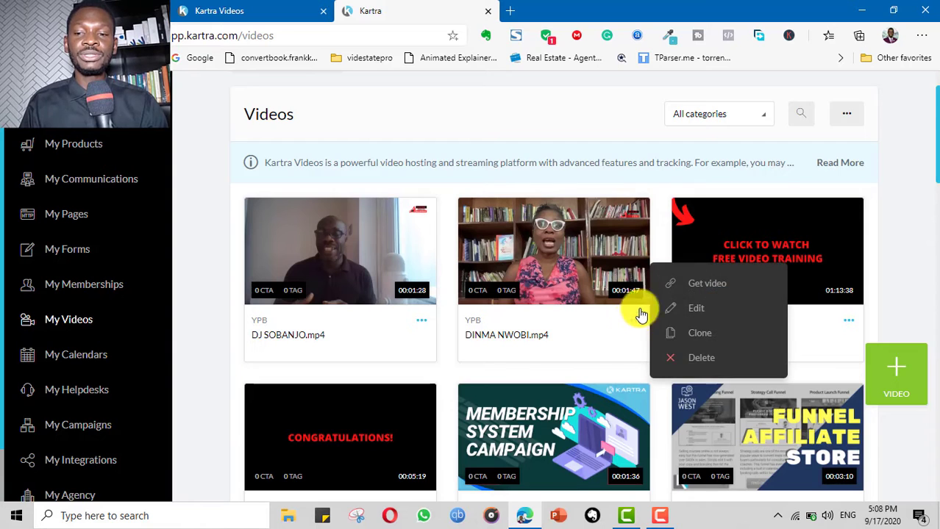
scroll(678, 273, down, 2)
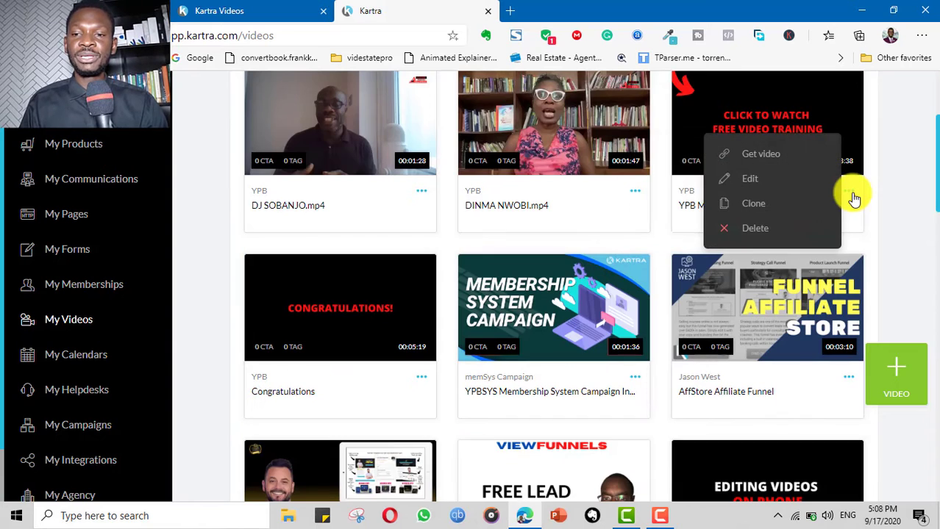
click(759, 182)
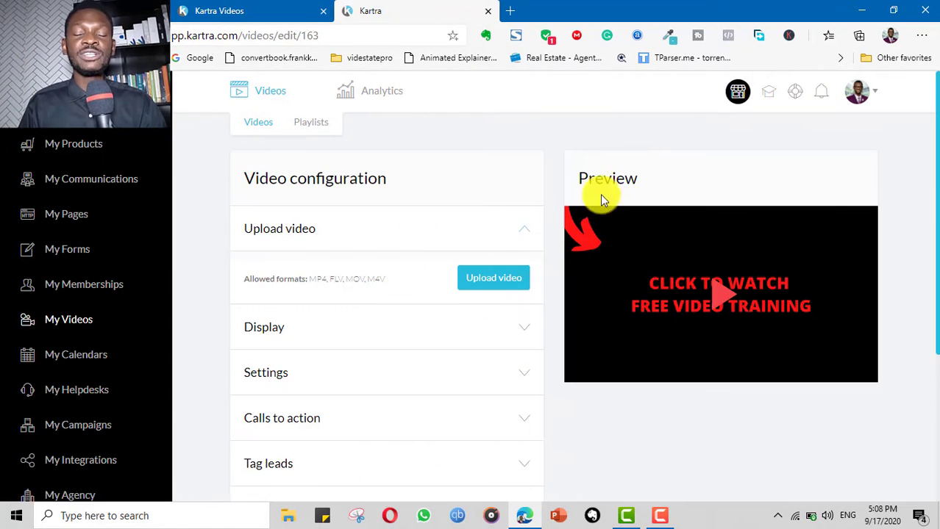
scroll(522, 210, down, 3)
scroll(522, 210, up, 3)
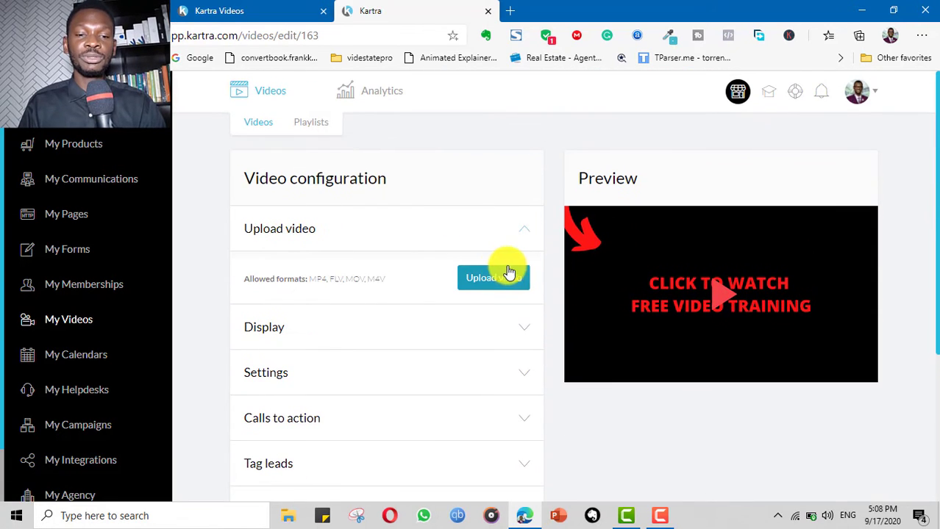
- Review the video's Display options, then its Settings for splash image, logo watermark, closed captions and skin color
scroll(520, 271, down, 1)
click(525, 267)
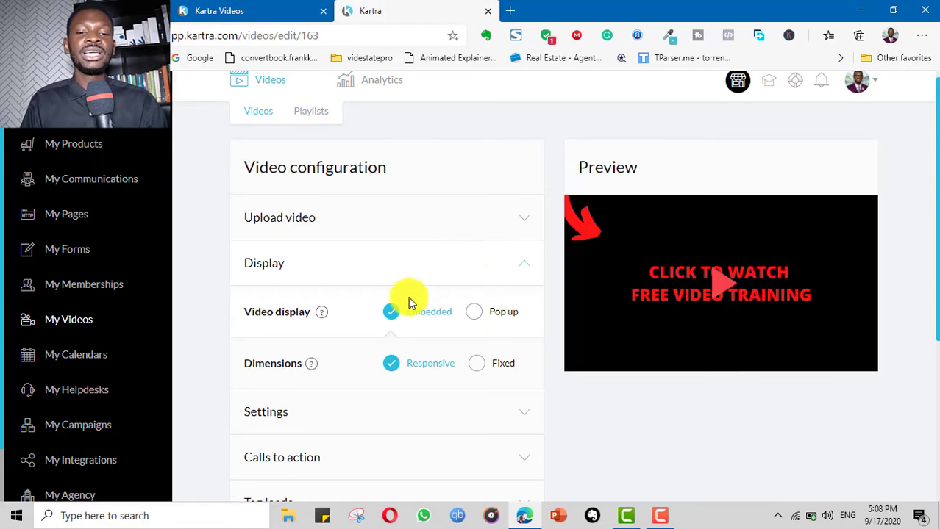
scroll(411, 298, down, 2)
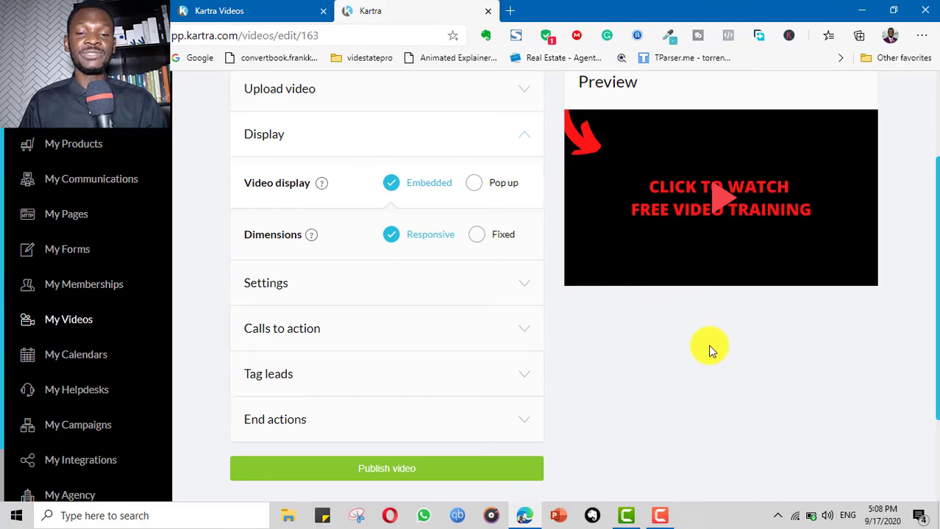
click(523, 293)
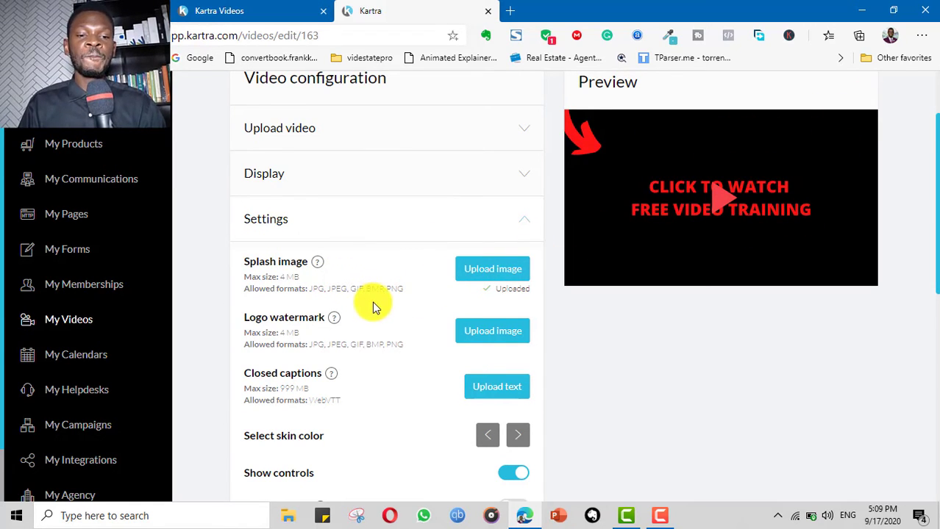
scroll(411, 279, down, 1)
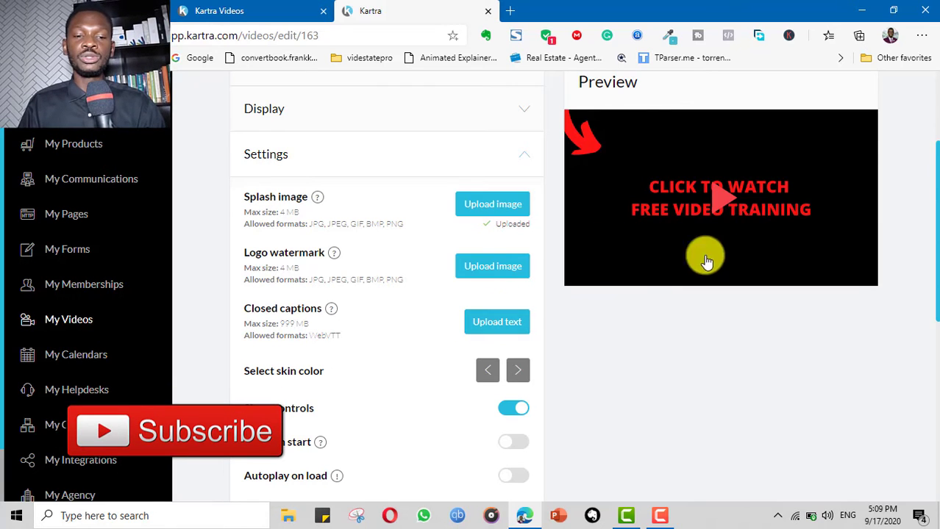
scroll(807, 329, down, 1)
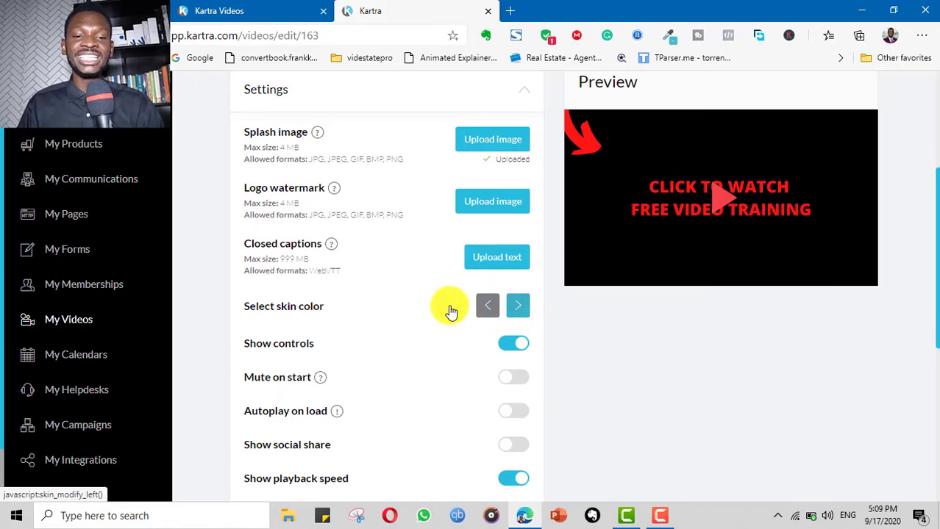
- Cycle the player preview through the skin colors, then switch Show social share on and back off
click(514, 309)
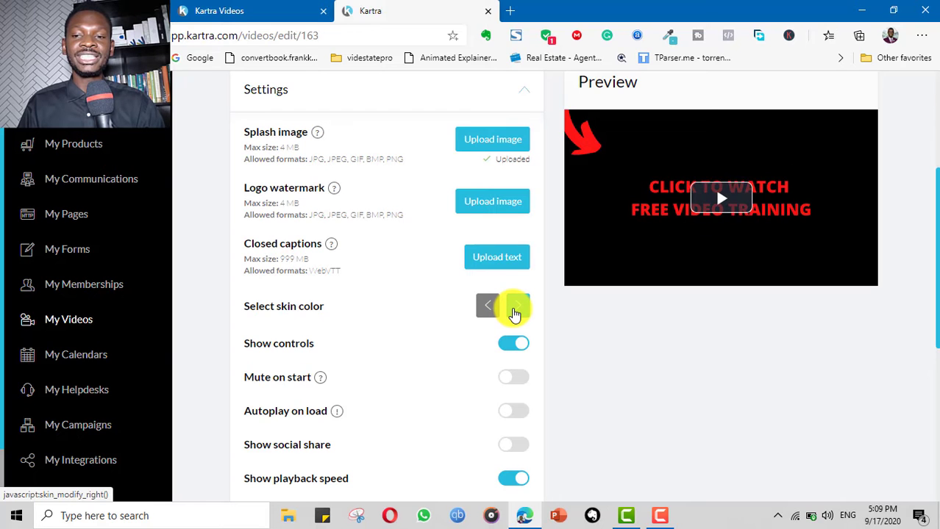
click(513, 309)
click(514, 308)
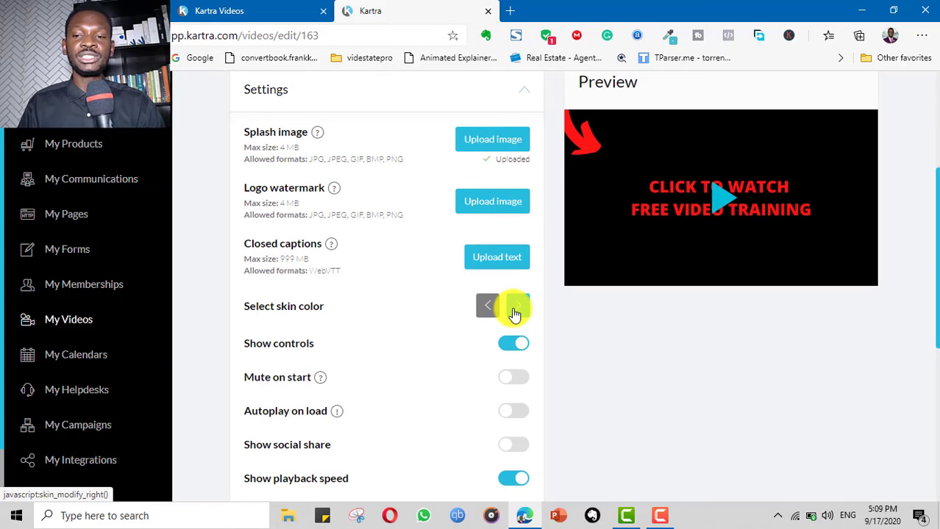
scroll(604, 324, down, 3)
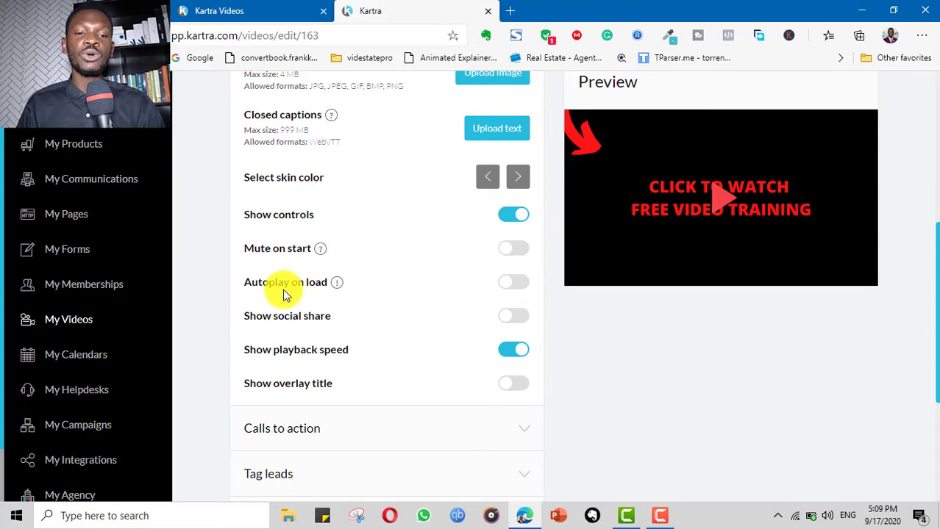
click(513, 318)
click(514, 316)
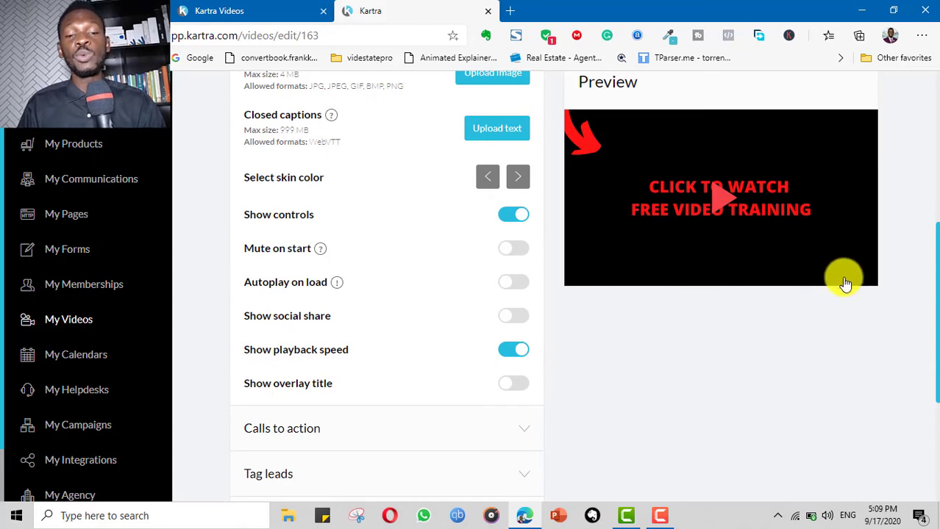
- View the call-to-action types available for the video, then close the selection without adding one
click(515, 429)
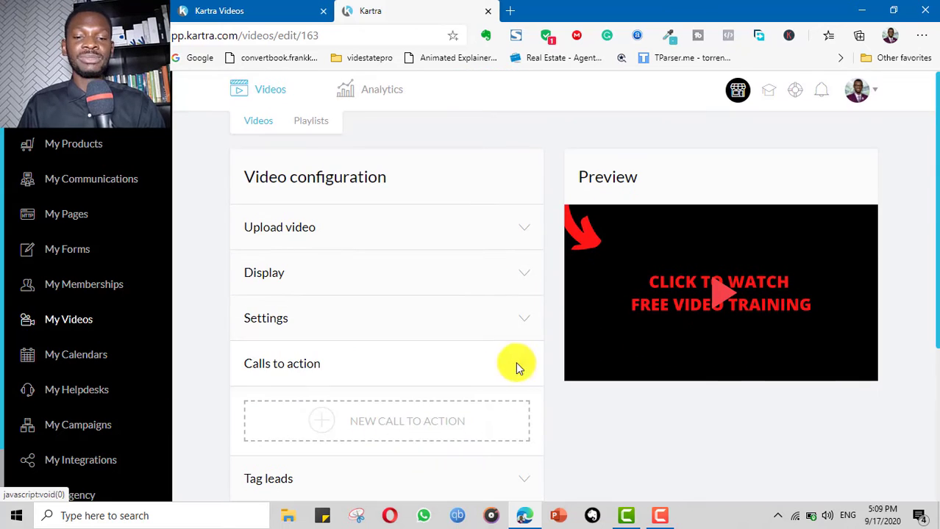
click(409, 432)
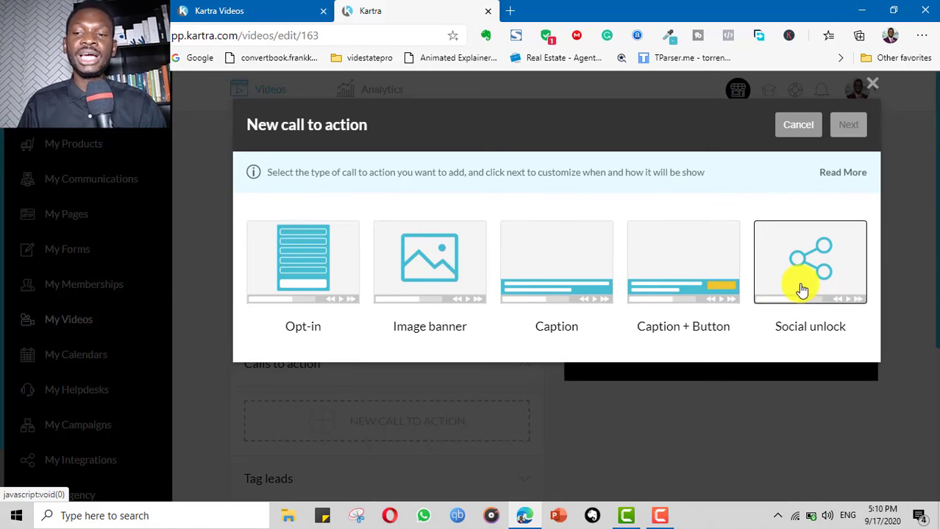
click(875, 85)
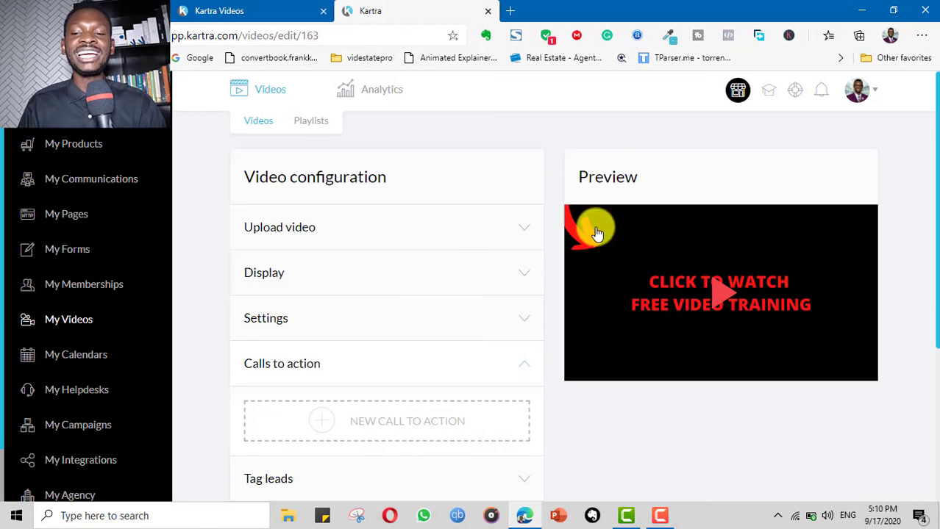
- Review the video's Tag leads entries and its End actions options
scroll(676, 324, down, 2)
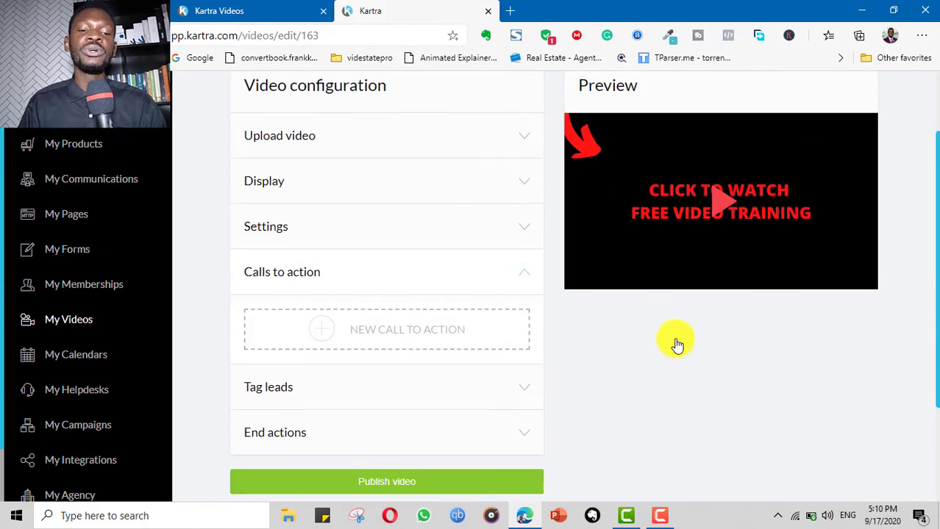
click(522, 367)
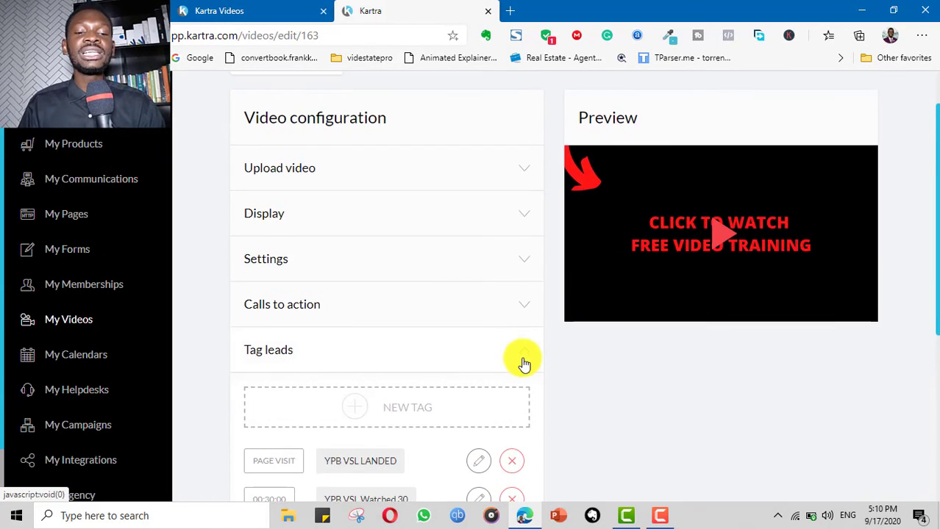
scroll(500, 338, down, 3)
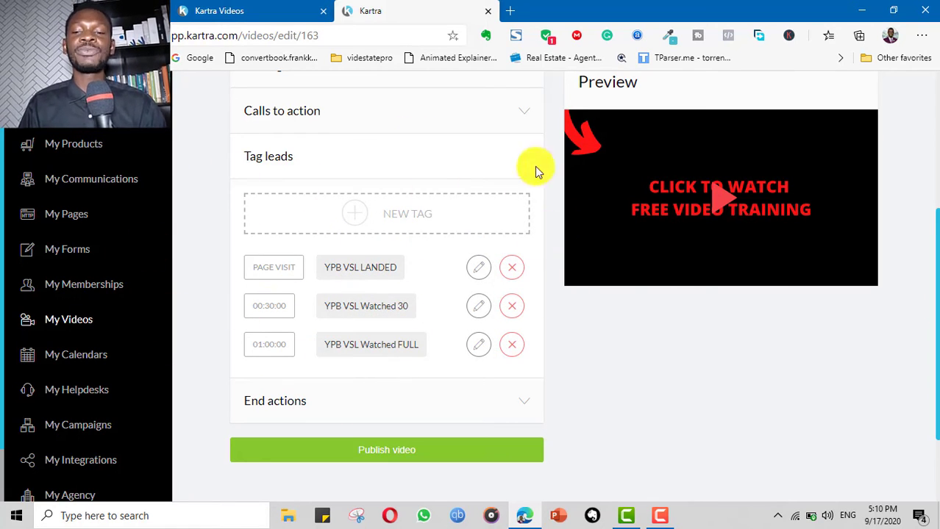
click(525, 404)
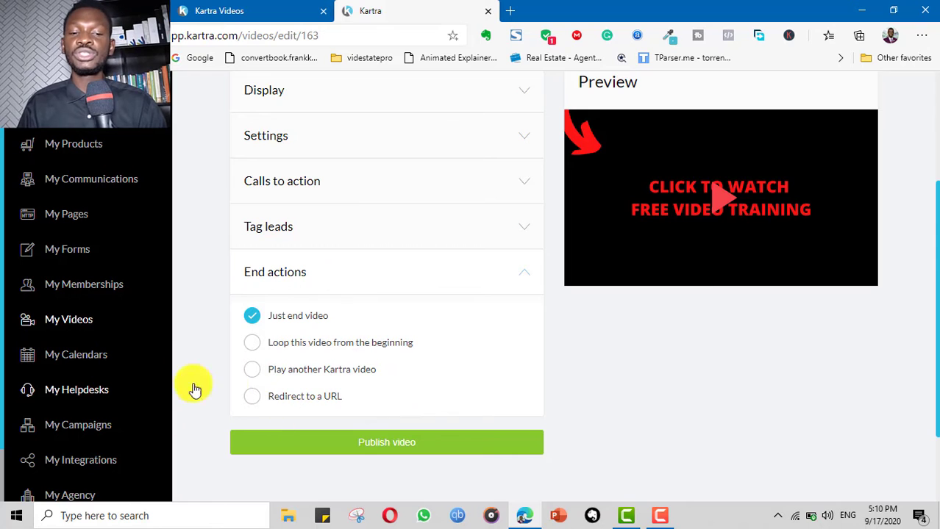
scroll(730, 342, up, 3)
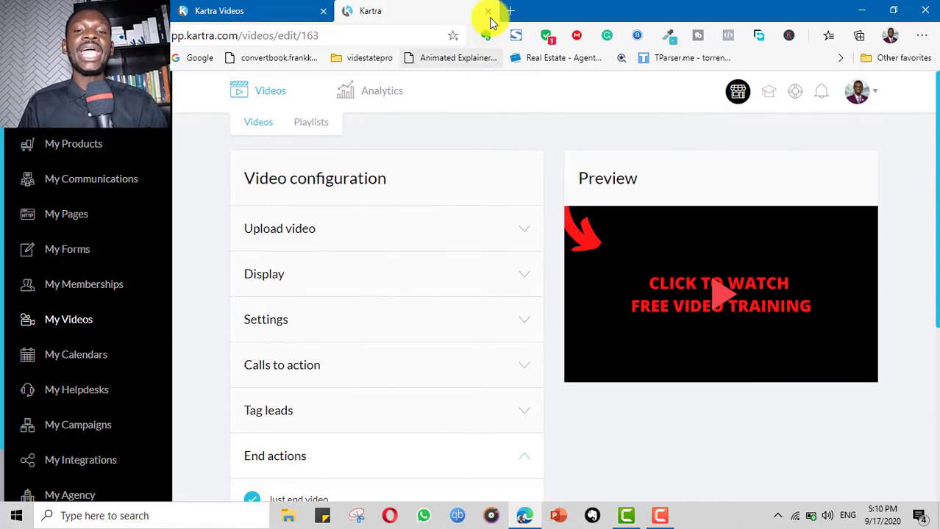
- Return to the Kartra Videos feature page and open the link behind the site's header logo in a new browser tab
click(221, 11)
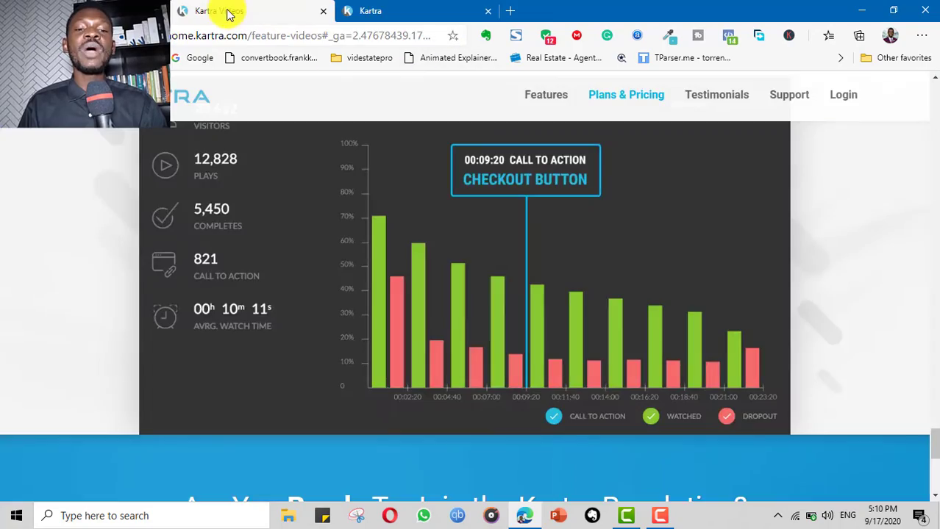
scroll(574, 228, up, 20)
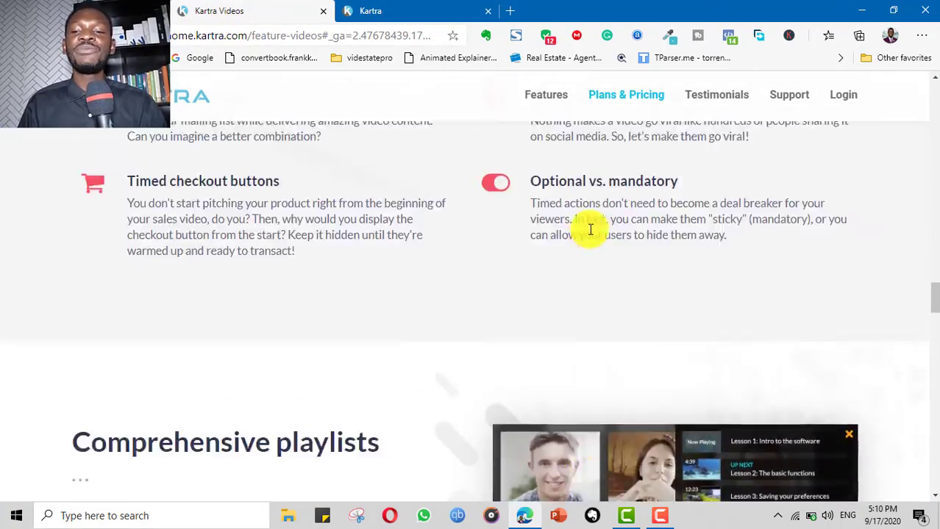
scroll(594, 235, up, 20)
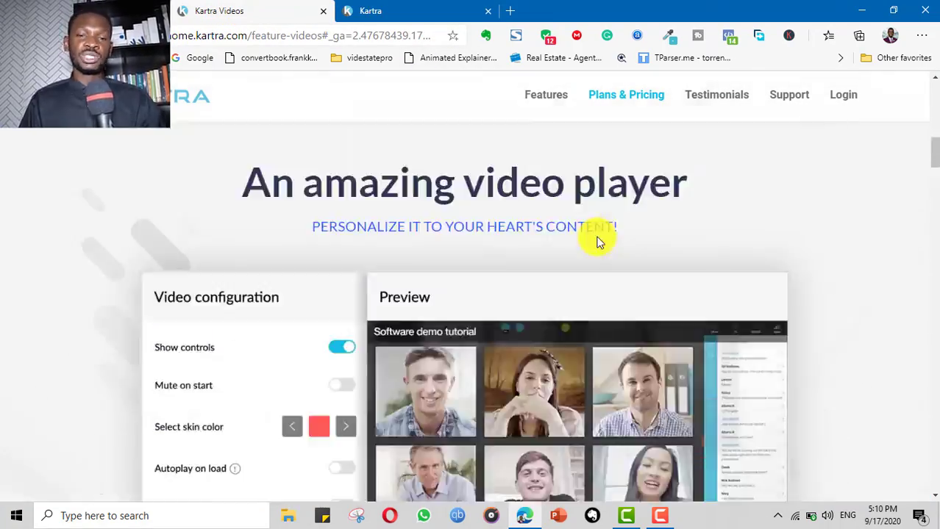
scroll(597, 242, up, 8)
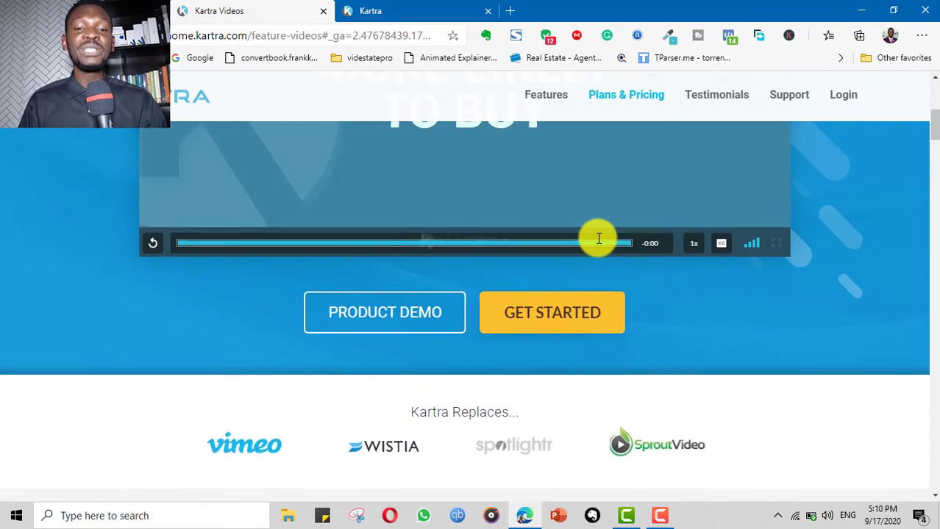
scroll(598, 238, up, 3)
scroll(599, 238, down, 2)
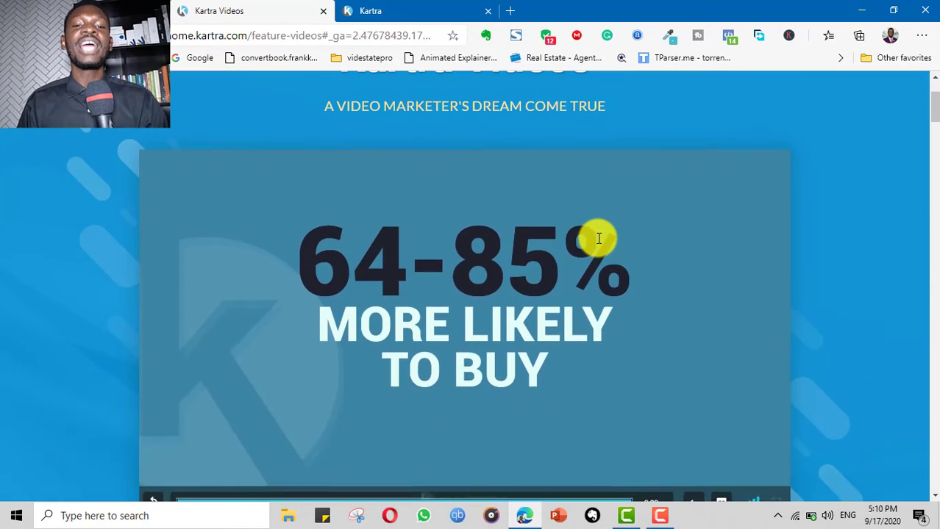
scroll(599, 238, up, 1)
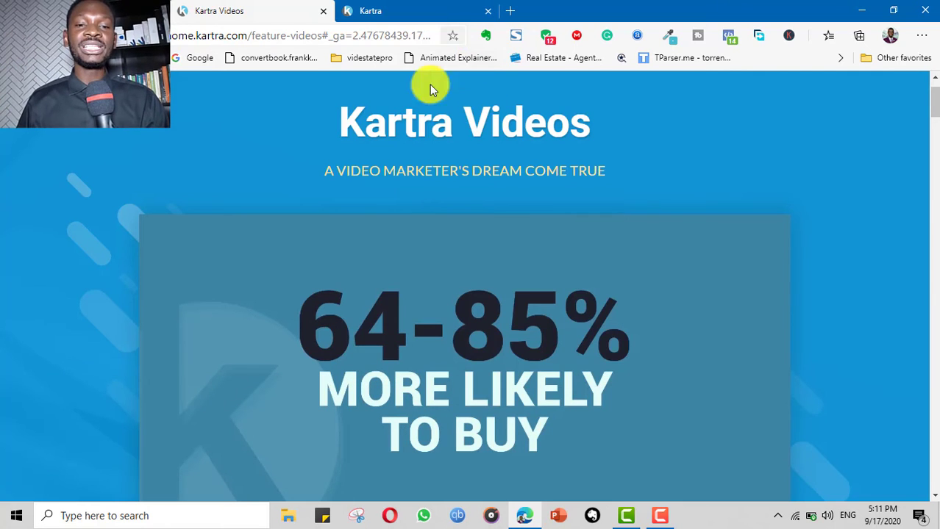
scroll(457, 142, up, 1)
right_click(131, 108)
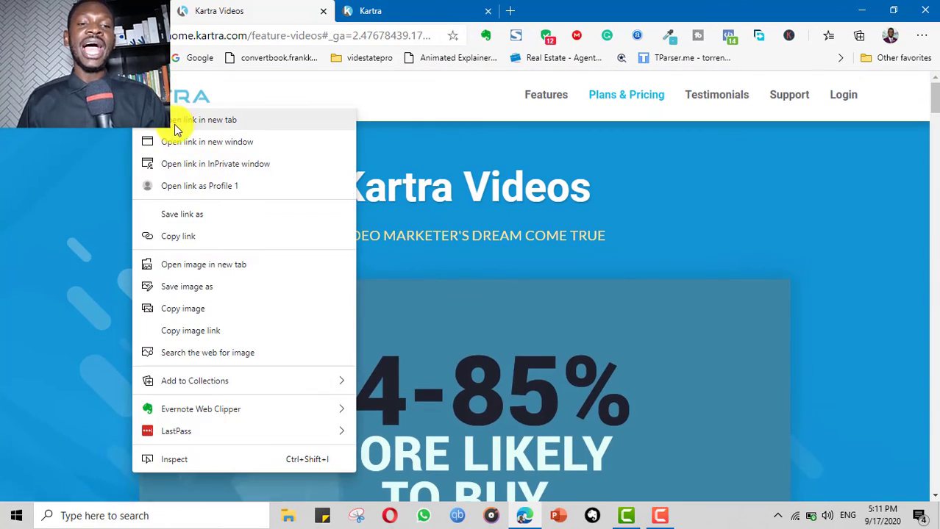
click(175, 120)
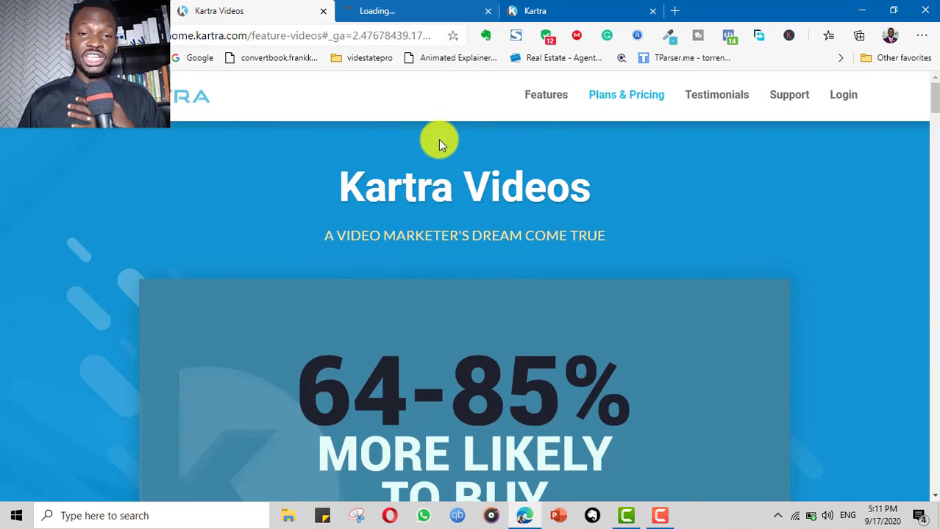